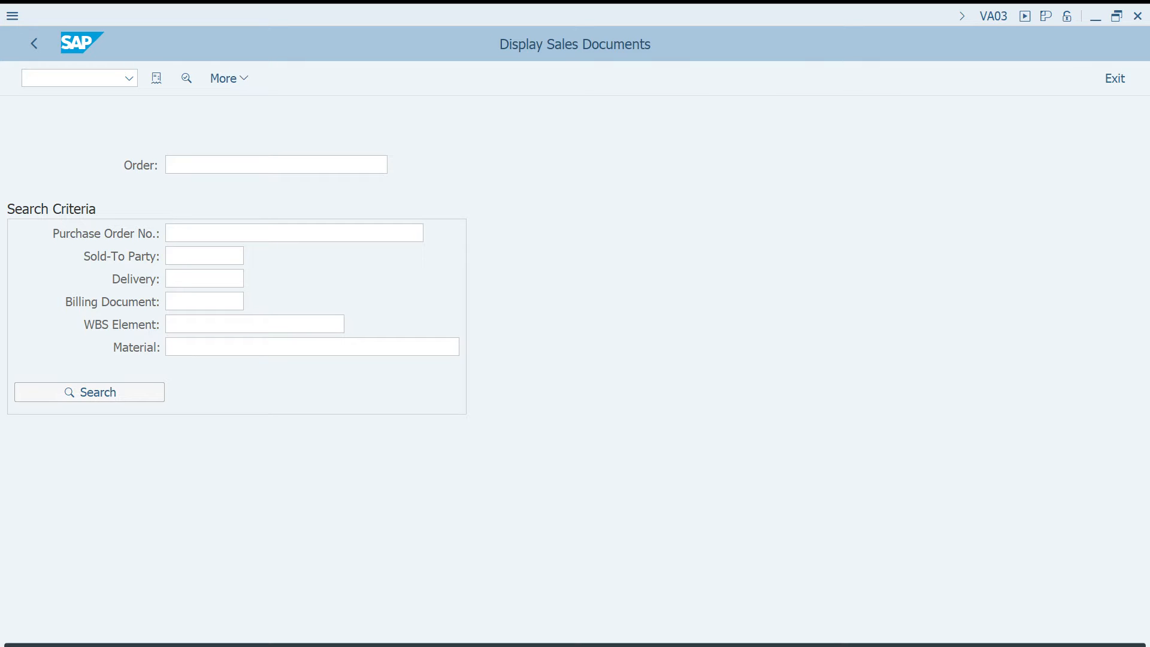
Open Notepad full screen with a new blank note and write "Order types" on the first line.
key("super+r")
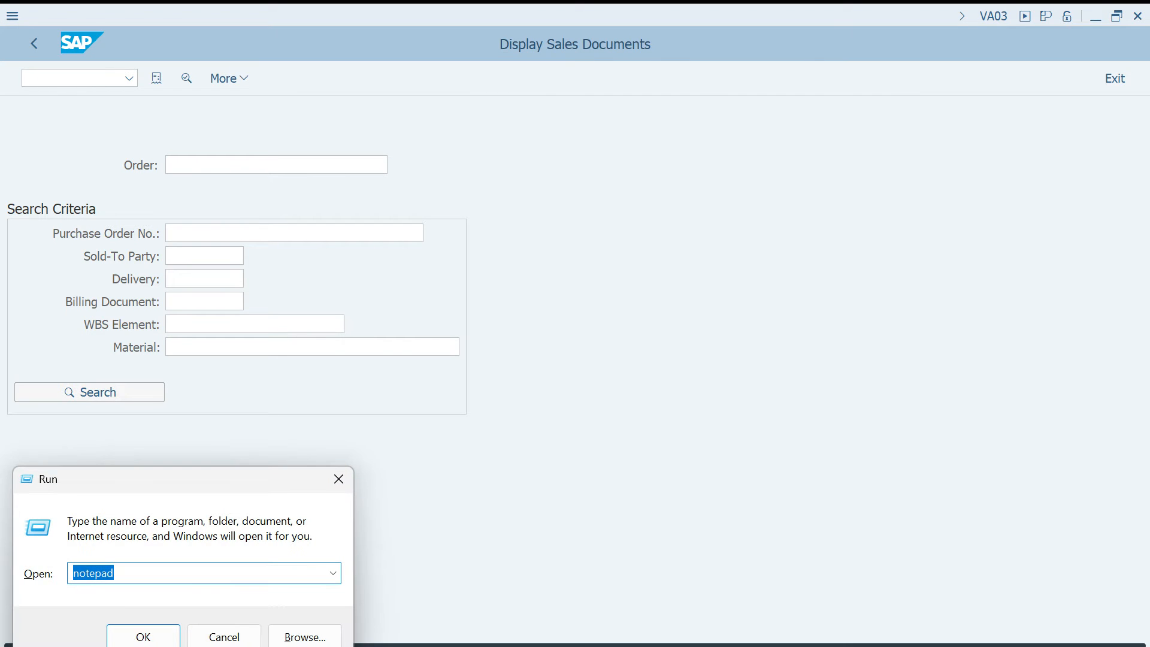
key("Return")
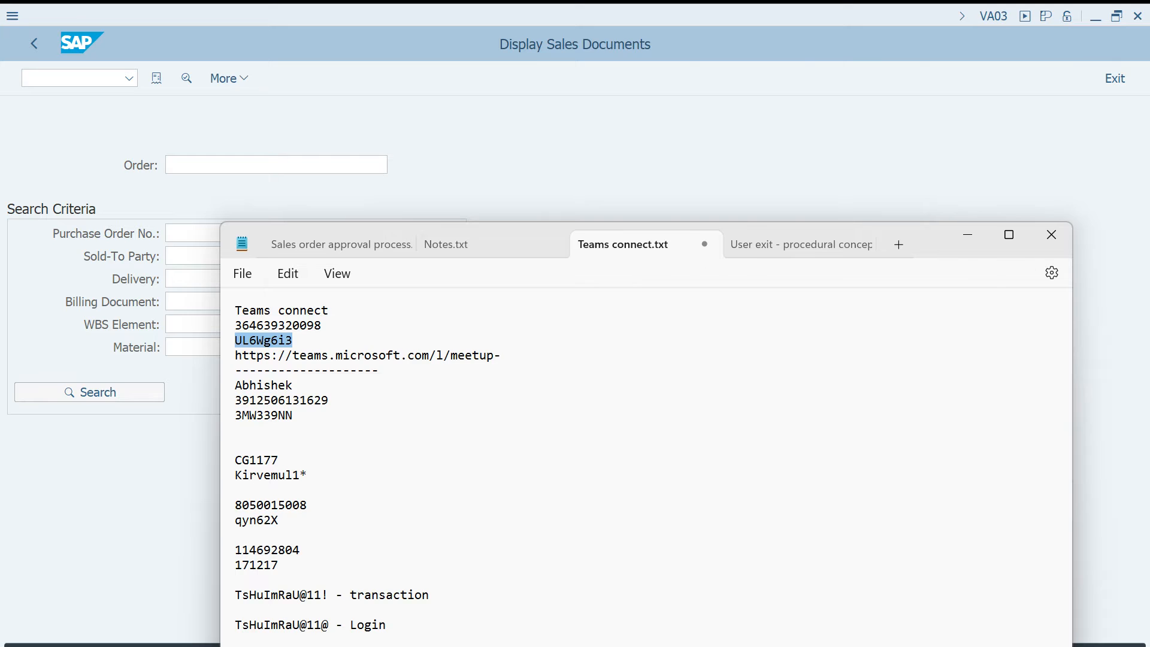
left_click(1009, 235)
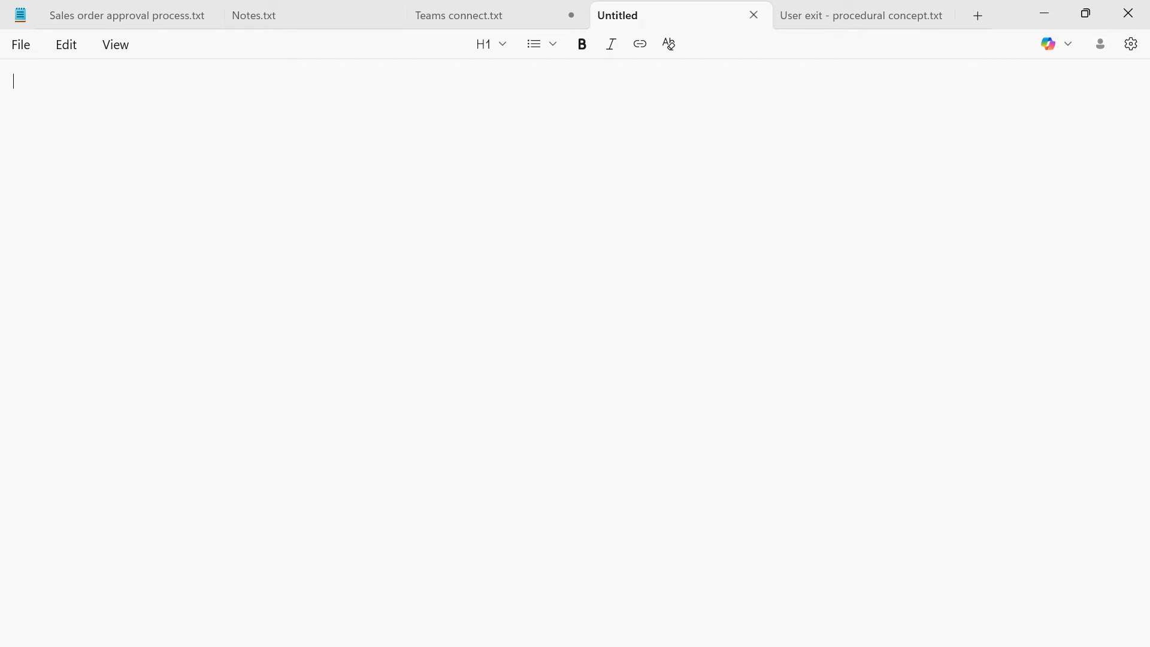
type("Ordrr")
key("BackSpace")
type("r types ")
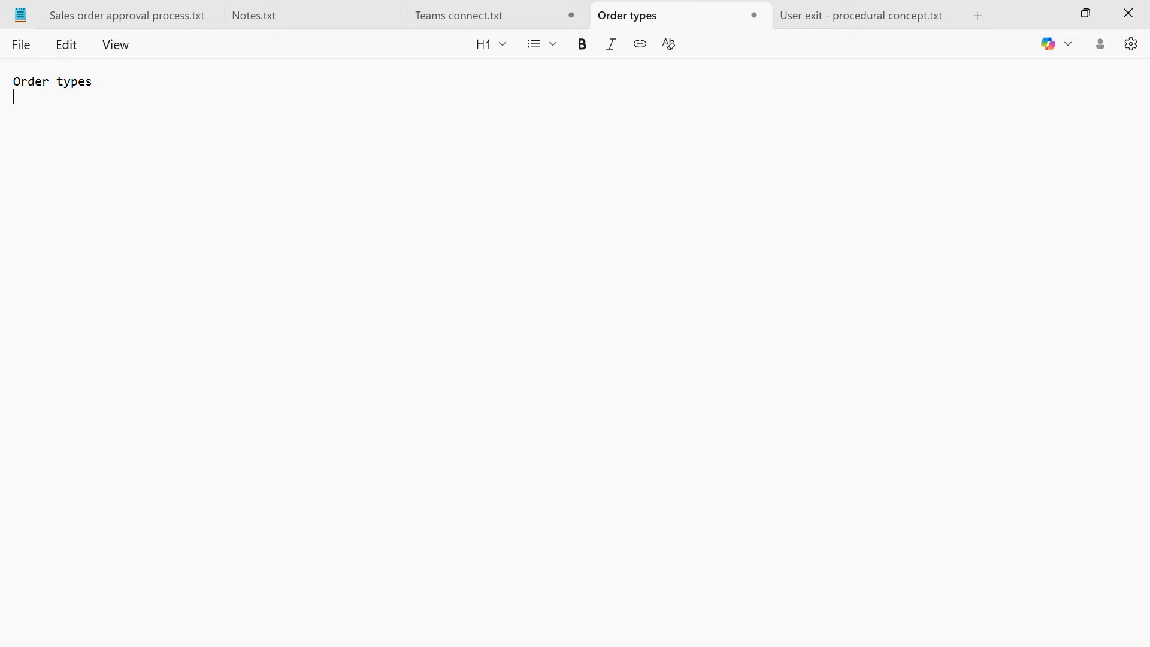
Add "Order reasons", "Condition tables" and "Condition types" as separate lines in the note.
type("Ord")
type("er reasons ")
type("Condition")
type(" tables")
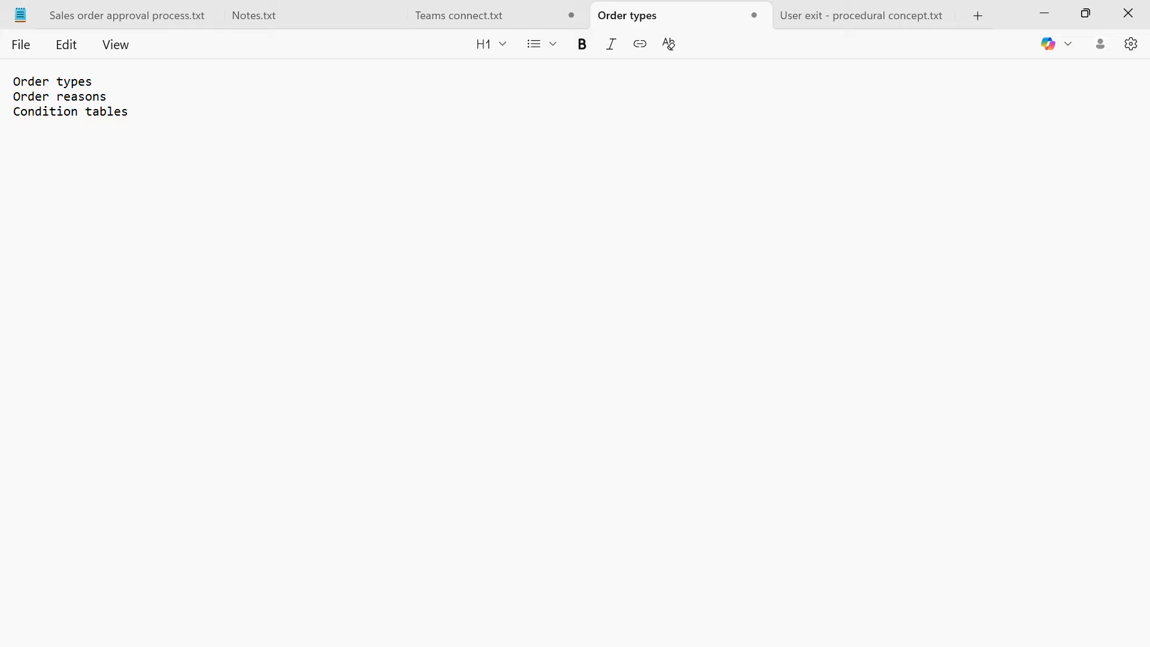
key("Return")
type("Condition types")
Add "Item categories" and "Item category group" as the following lines of the note.
key("Return")
type("Item")
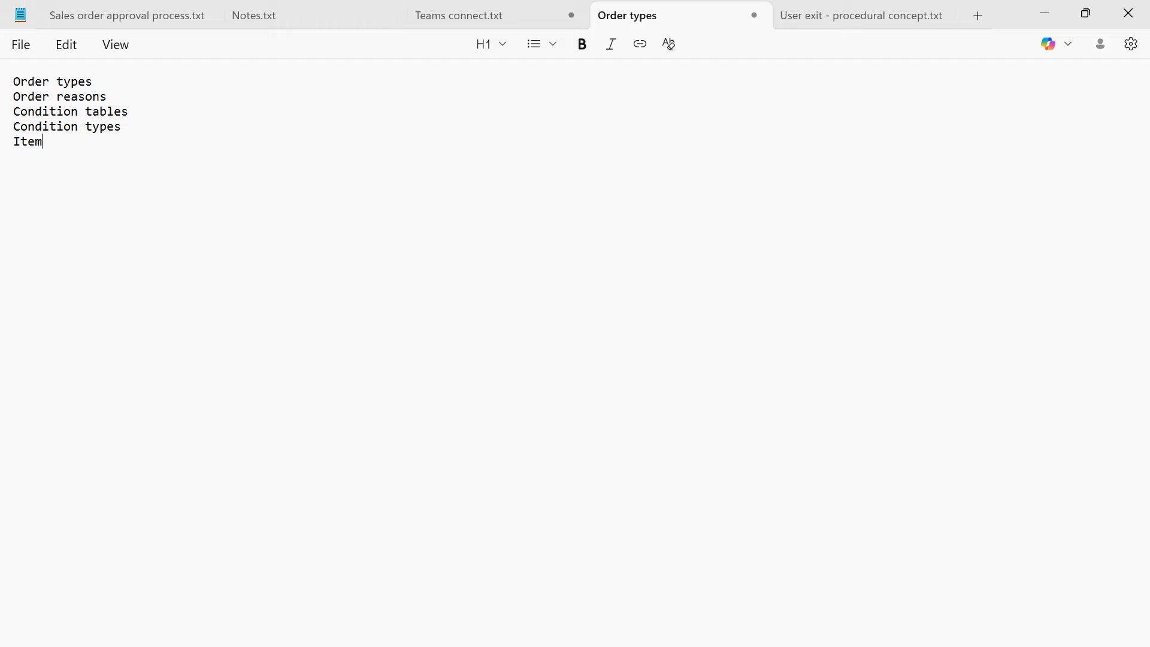
type(" categories")
key("Return")
type("Item cate")
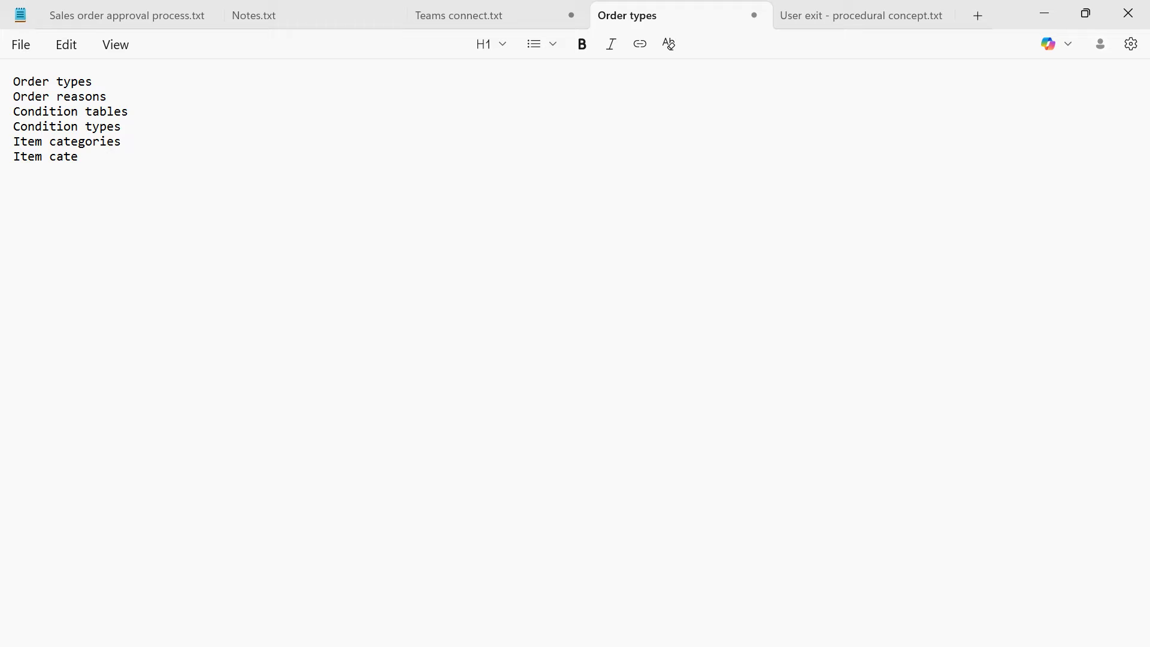
type("gory group")
Add "Reason for rejection" and "Billing blocks" as the following lines of the note.
key("Return")
type("Reason fo")
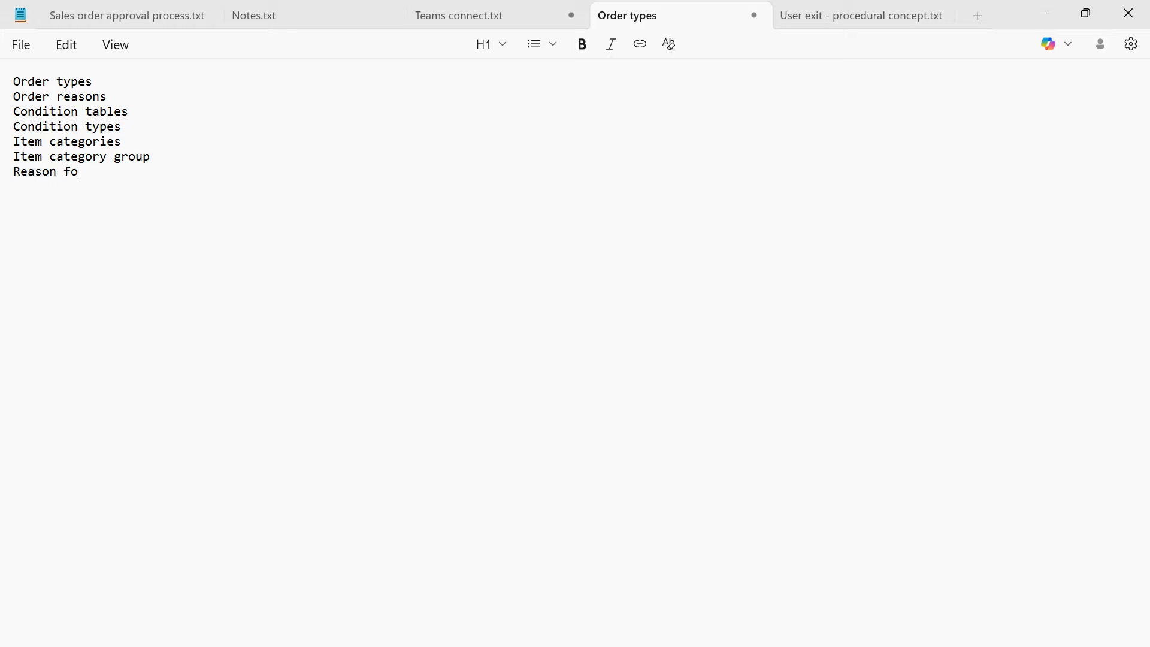
type("r rejection")
key("Return")
type("Billing bl")
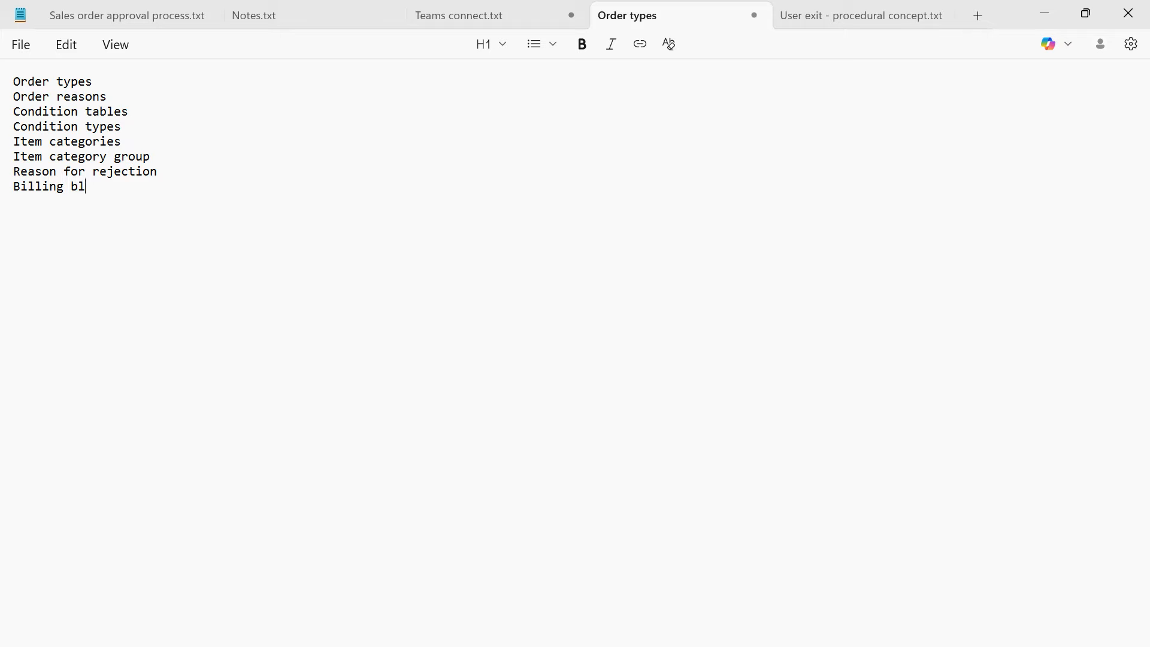
type("ocks")
Add "Billing types", "Transaction codes" and "Standard text" as the following lines of the note.
key("Return")
type("Billing y")
key("BackSpace")
type("types")
key("Return")
type("Tran")
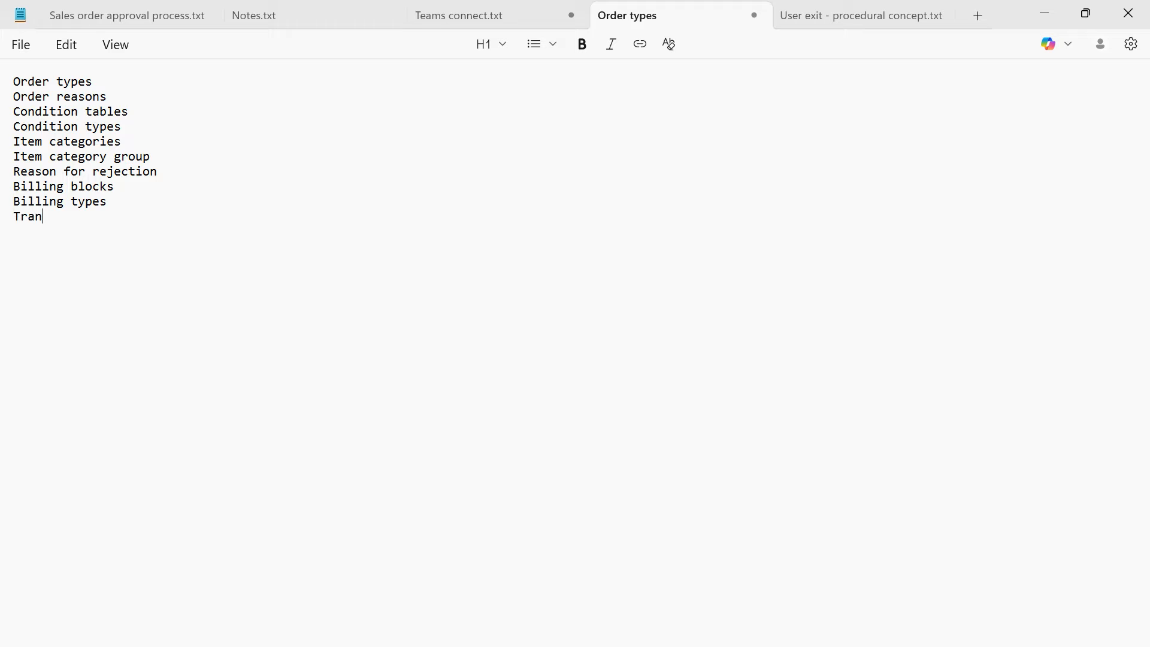
type("saction codes")
key("Return")
type("Standard text")
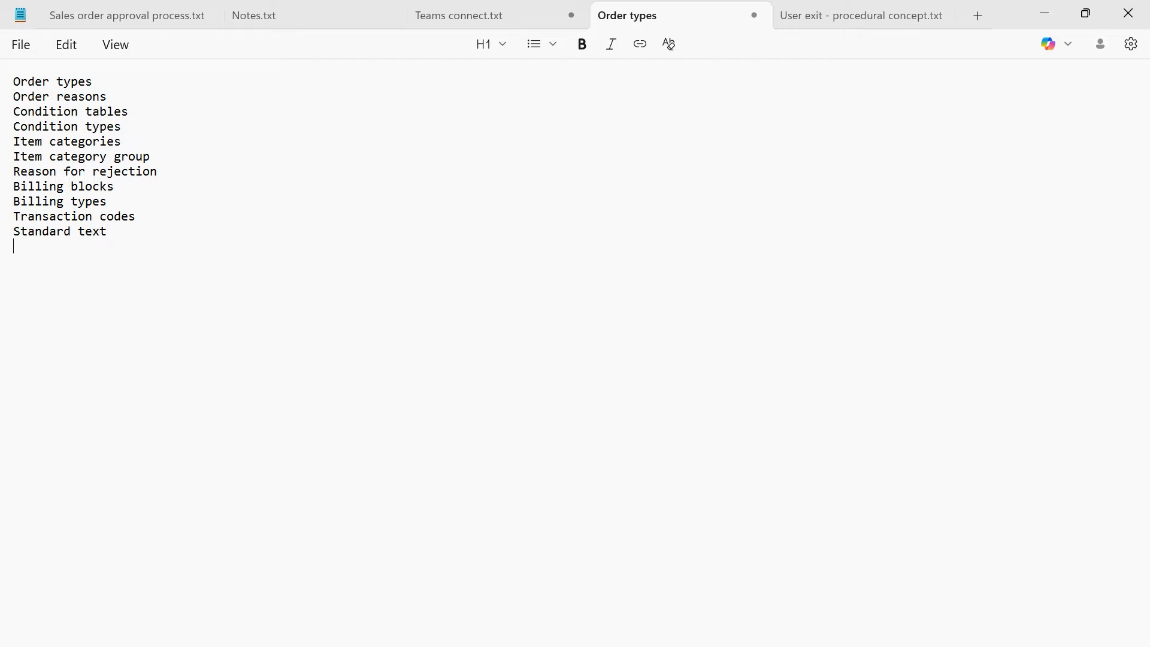
Add the line "SO10 text" and a dashed separator line beneath it.
key("Return")
type("SO10 text")
key("Return")
type("----------")
key("Return")
Write the language entries "Netherland/Dutch - NL" and "France - FR" below the separator.
type("Netherland - NL")
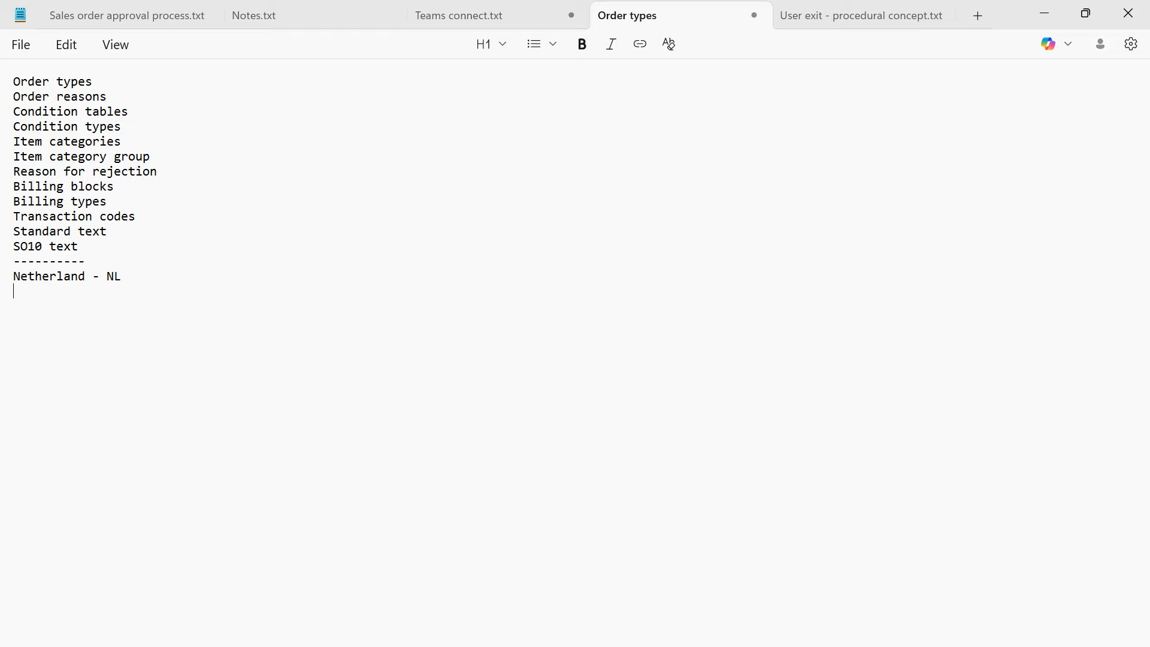
type("/Dutch")
key("Return")
type("France - FR")
key("shift+Down")
key("shift+Down")
key("shift+Down")
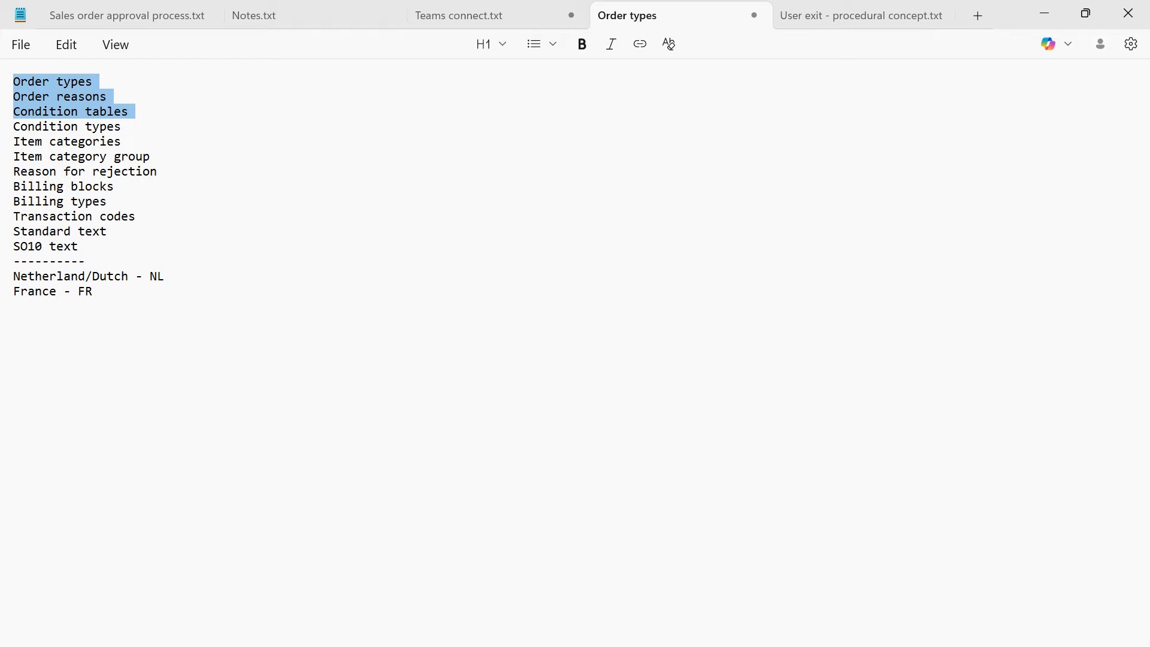
left_click(14, 335)
mouse_move(94, 82)
left_mouse_down()
mouse_move(42, 82)
mouse_move(102, 82)
left_mouse_up()
left_click(13, 321)
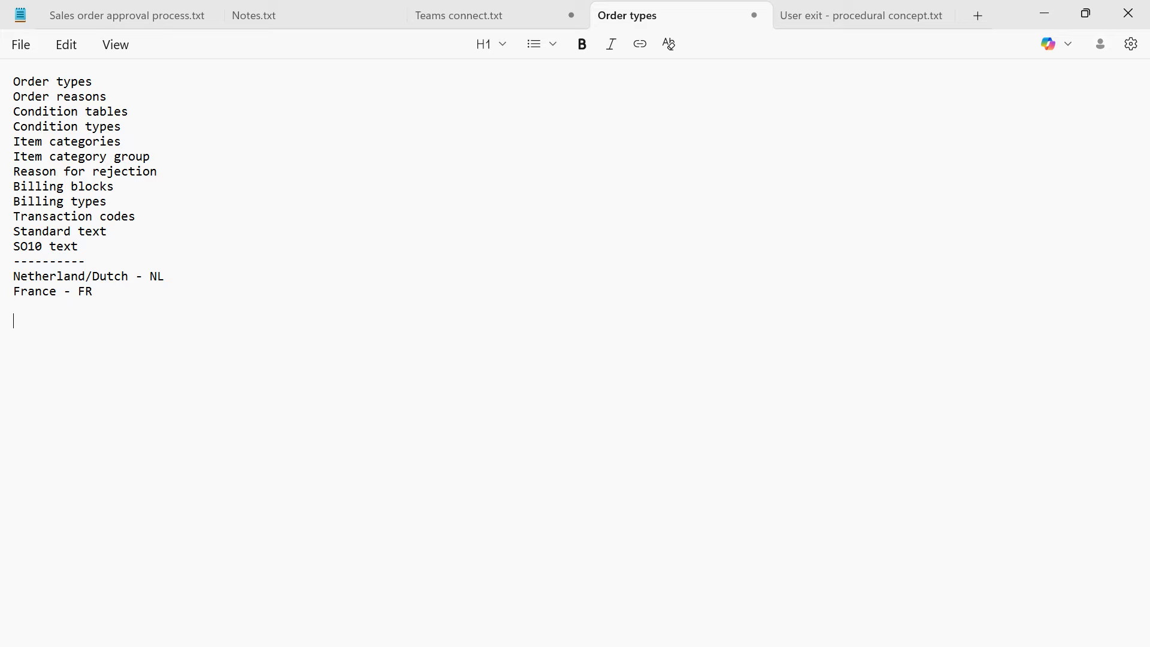
Switch to the SAP Display Sales Documents window and go to transaction VOV8 for maintaining sales order types.
mouse_move(697, 645)
left_click(853, 593)
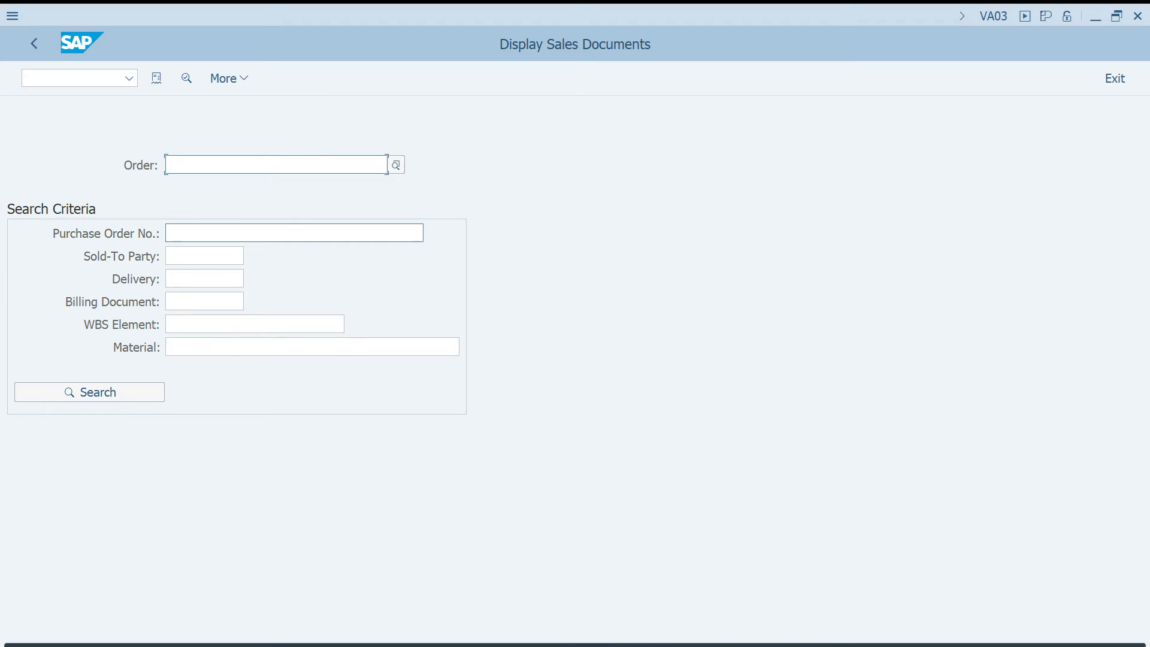
left_click(66, 79)
type("/n")
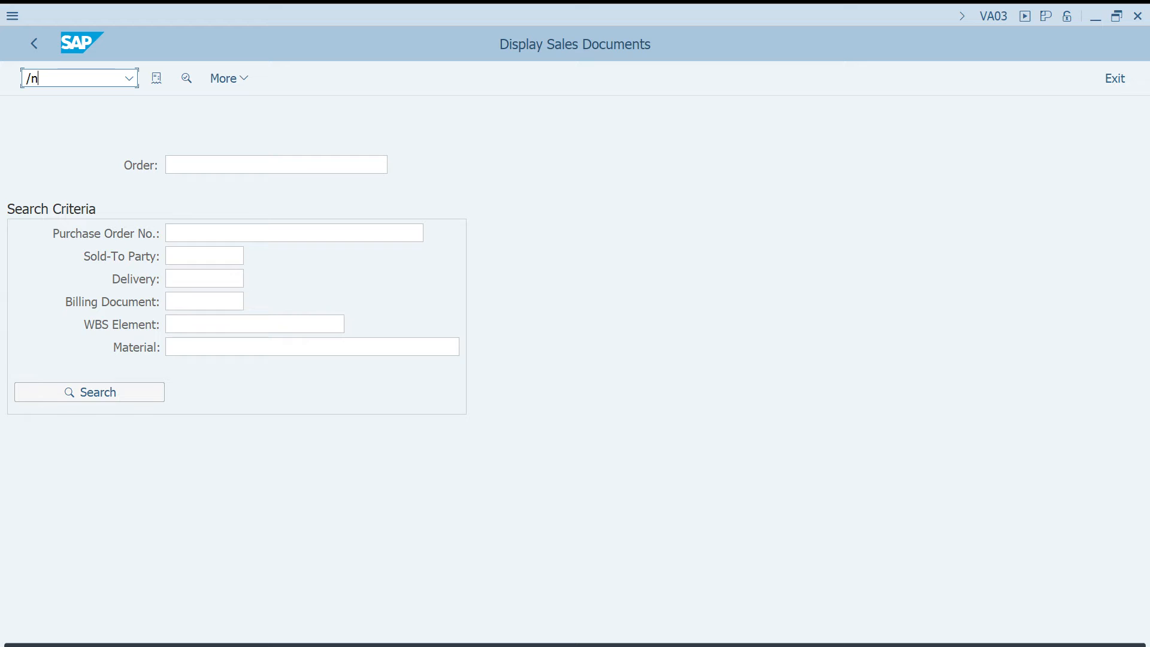
type("v")
type("8")
key("Return")
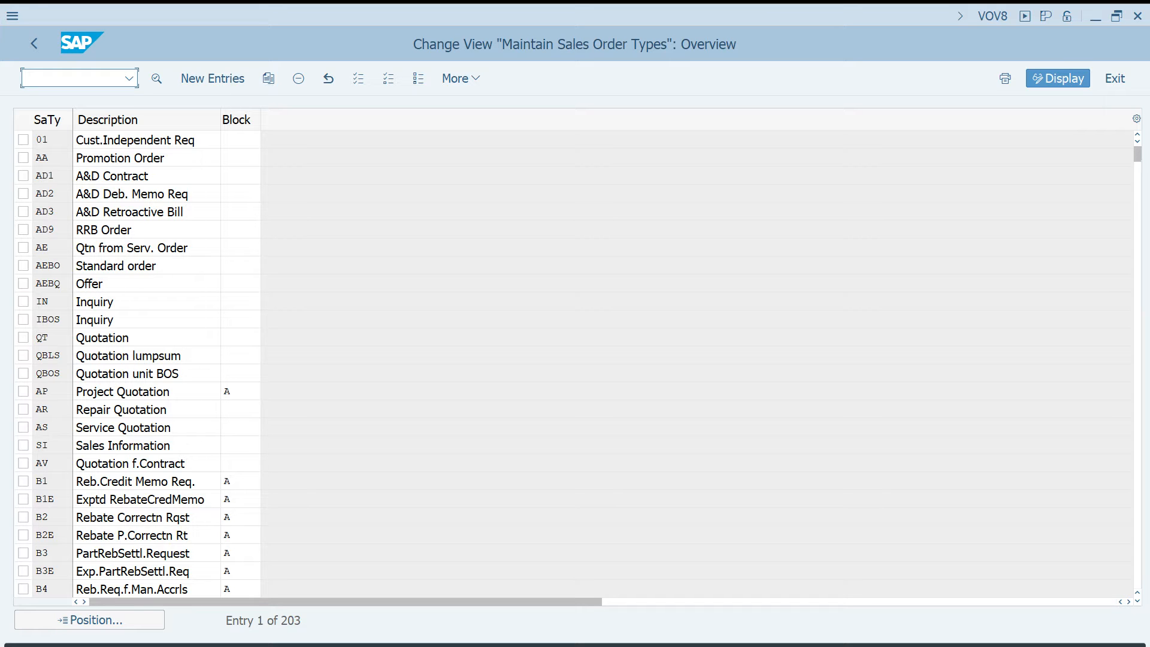
View the details of sales document type AEBQ (Offer) and return to the overview.
double_click(48, 283)
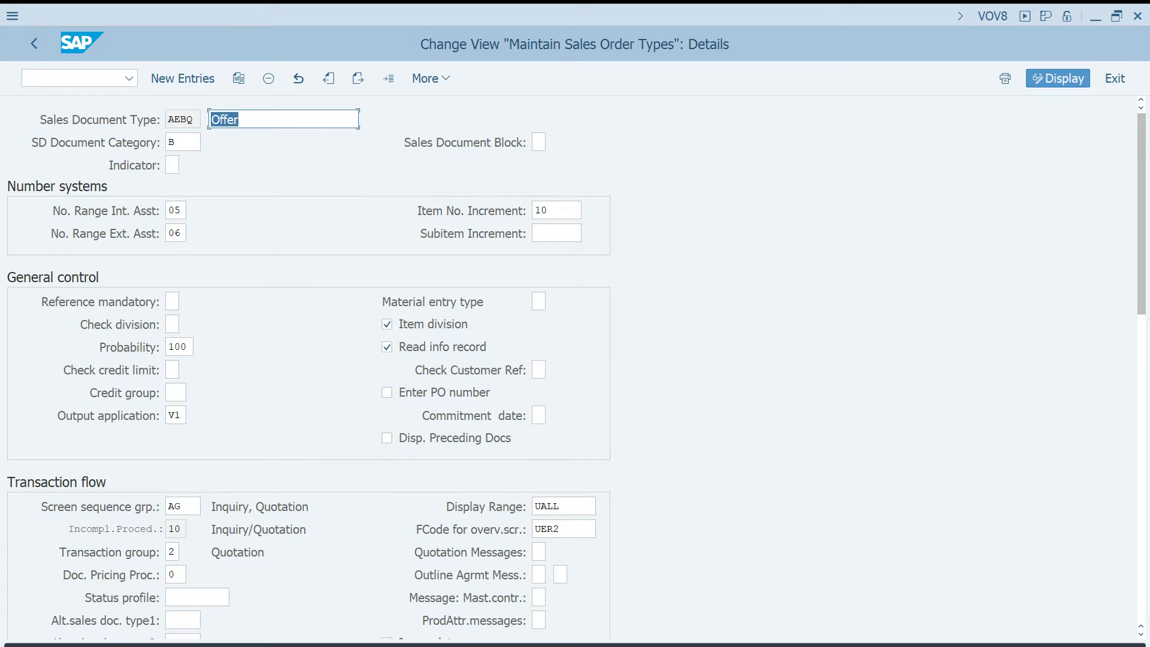
key("F3")
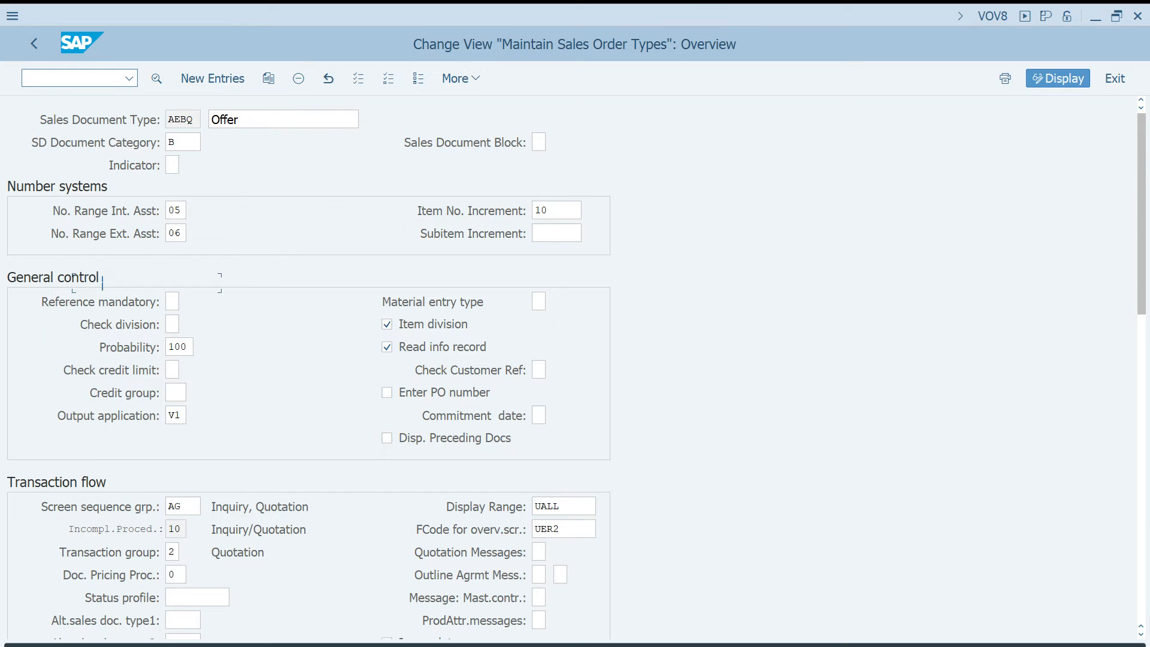
Open SE16N in a new session and display the entries of table TVAK.
type("/ose1")
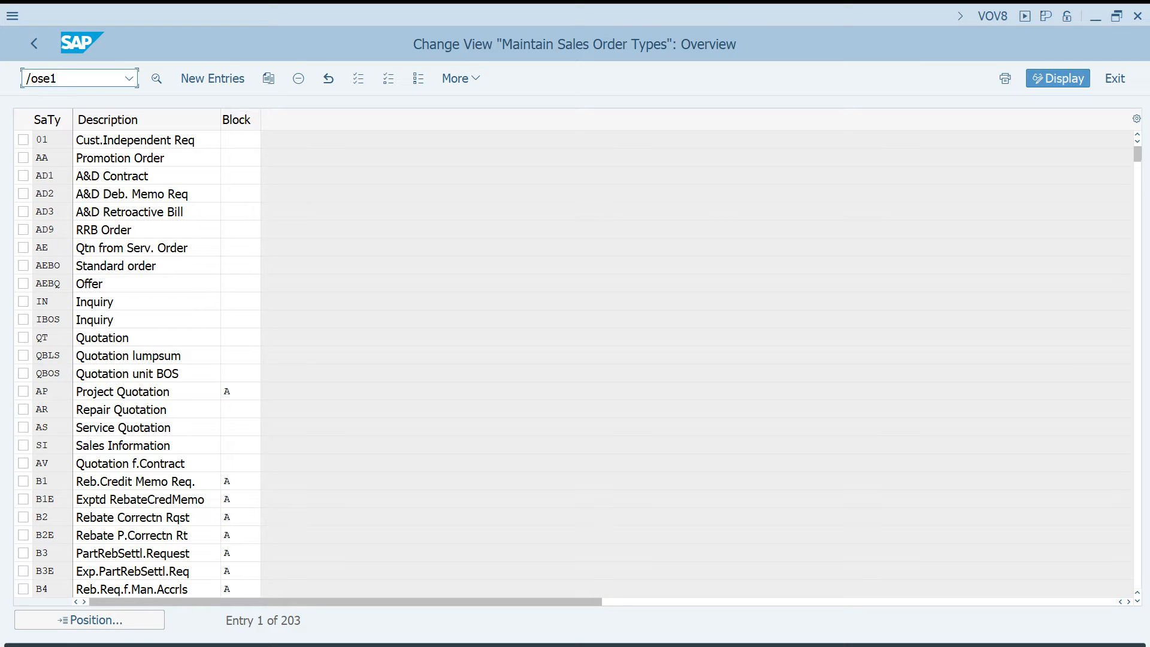
key("Return")
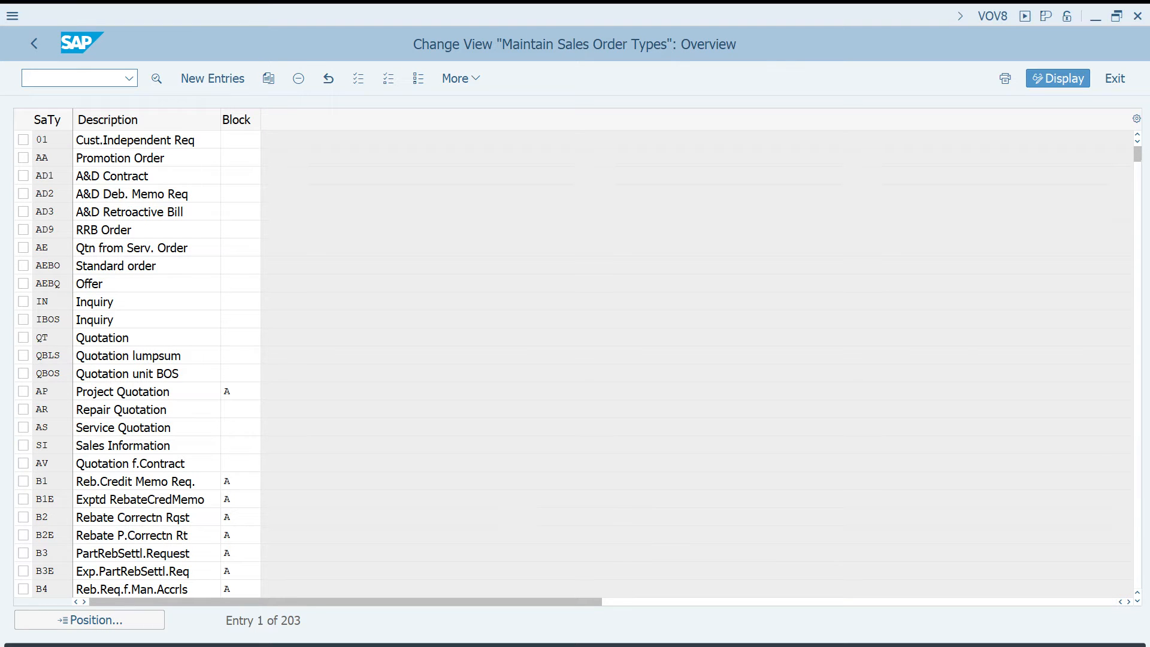
key("Caps_Lock")
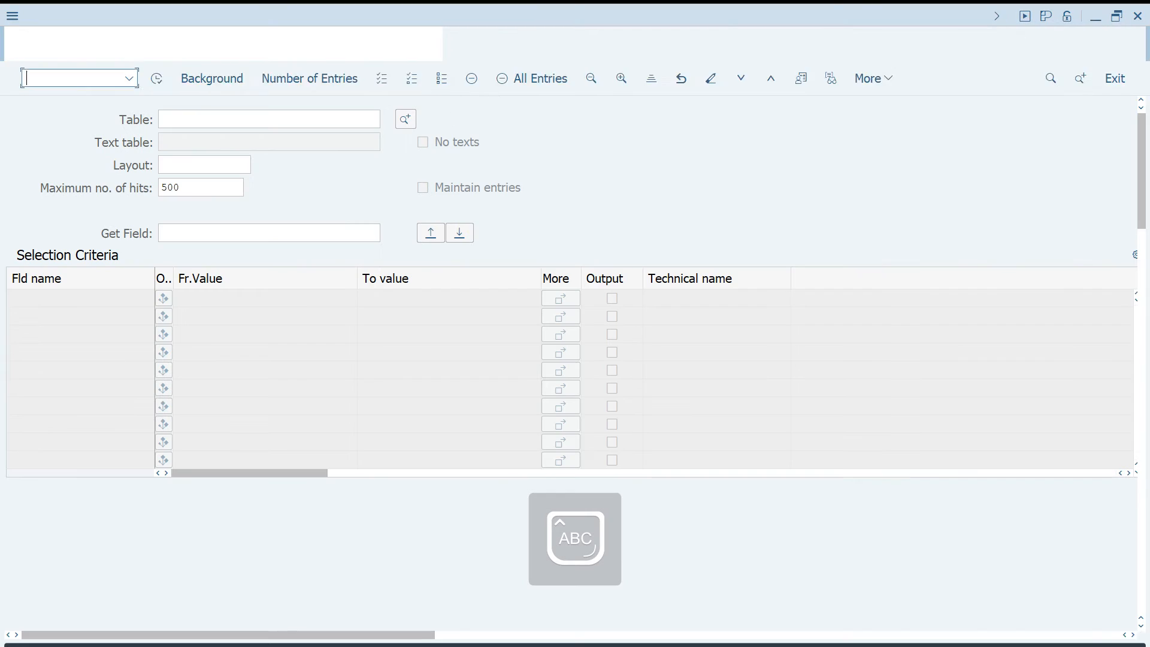
type("TVAK")
key("Return")
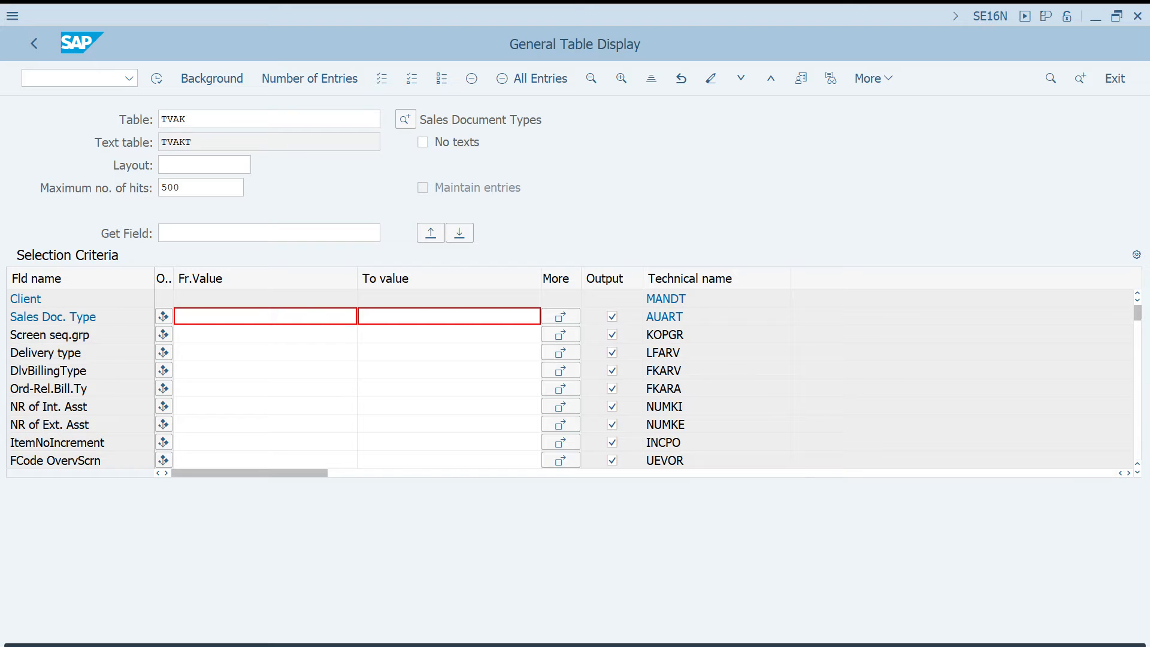
key("F8")
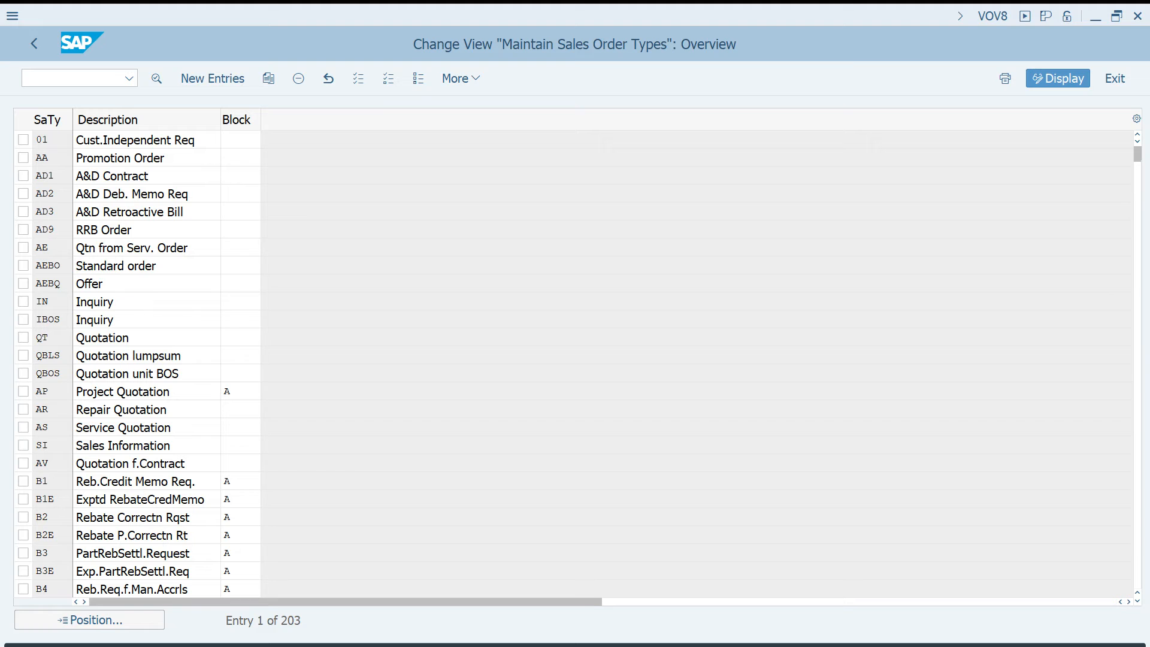
In the VOV8 overview, position the list at sales document type OR.
left_click(104, 284)
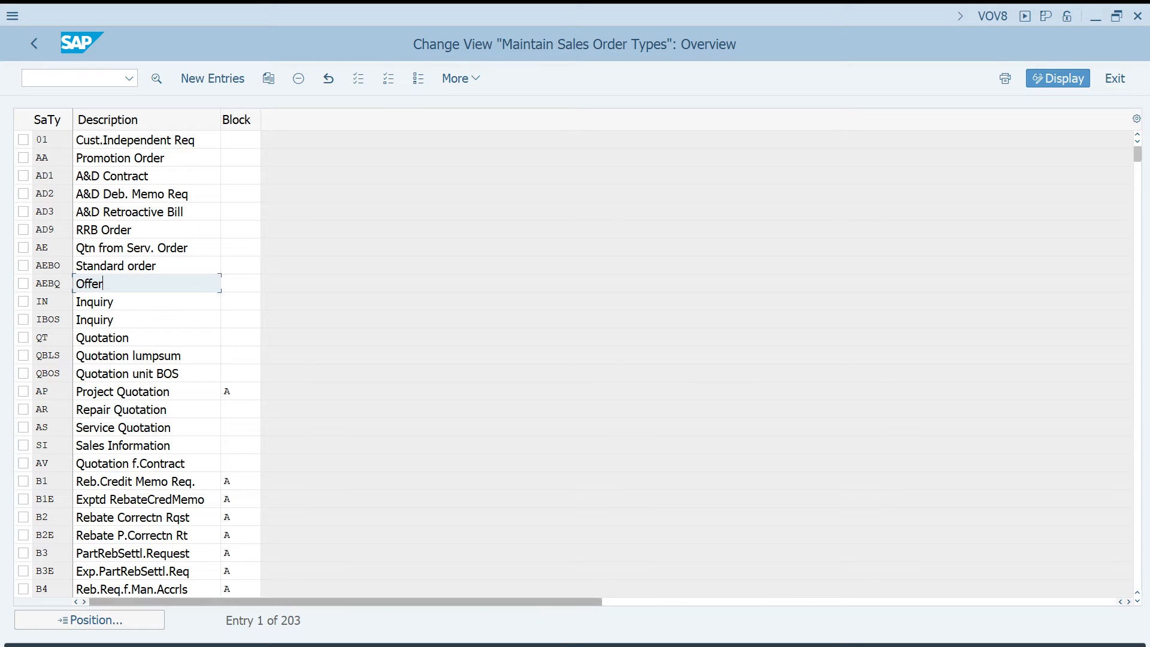
left_click(90, 620)
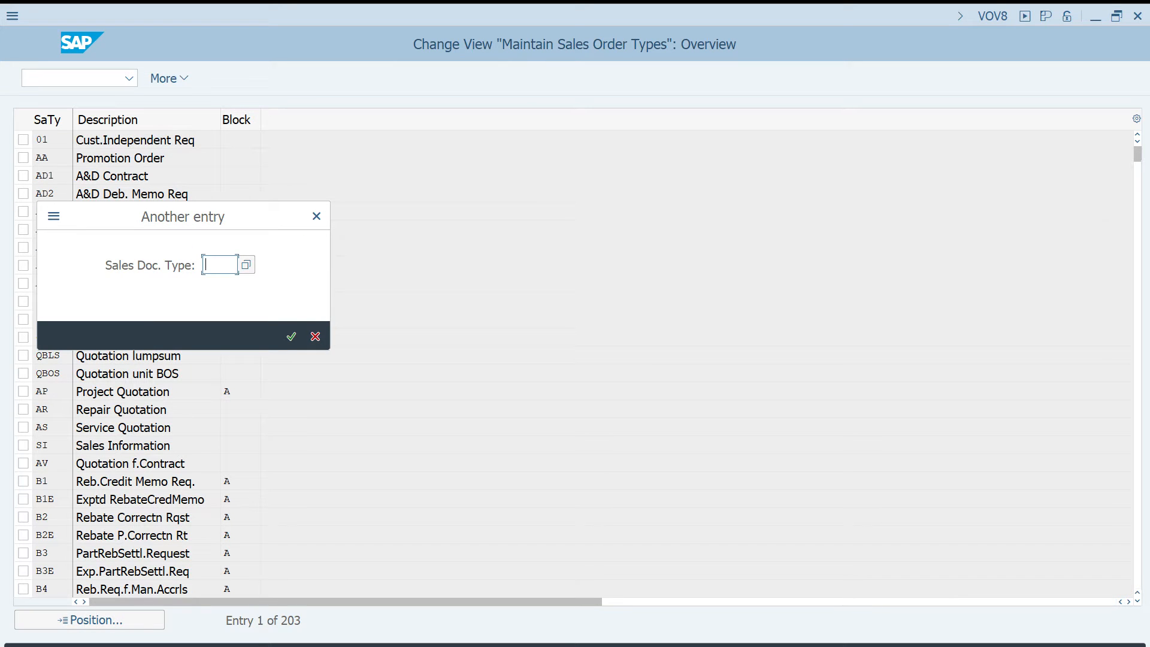
type("OR")
key("Return")
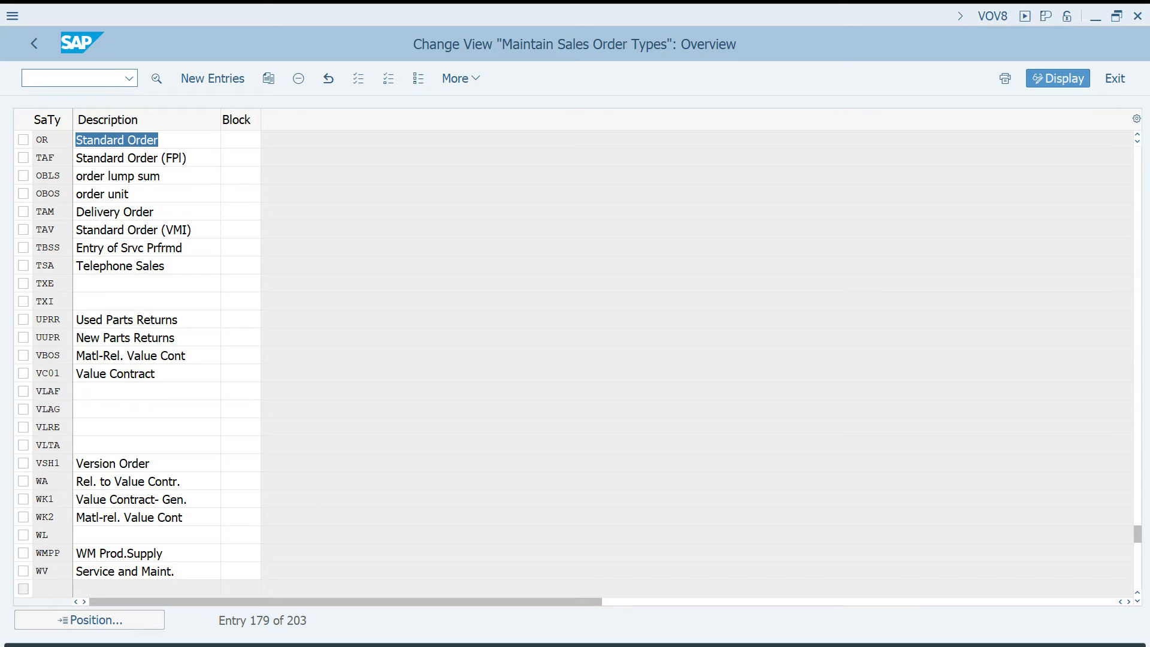
Open transaction SM30 in a new session and enter TVAK as the table/view.
left_click(73, 79)
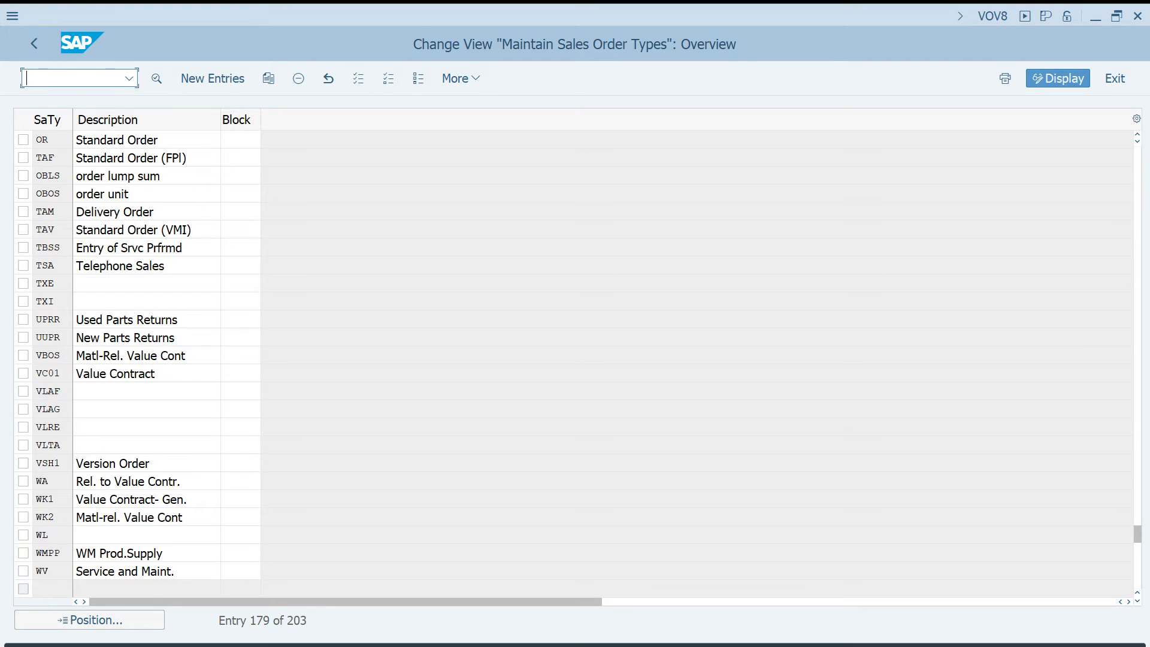
type("/OSM30")
key("Return")
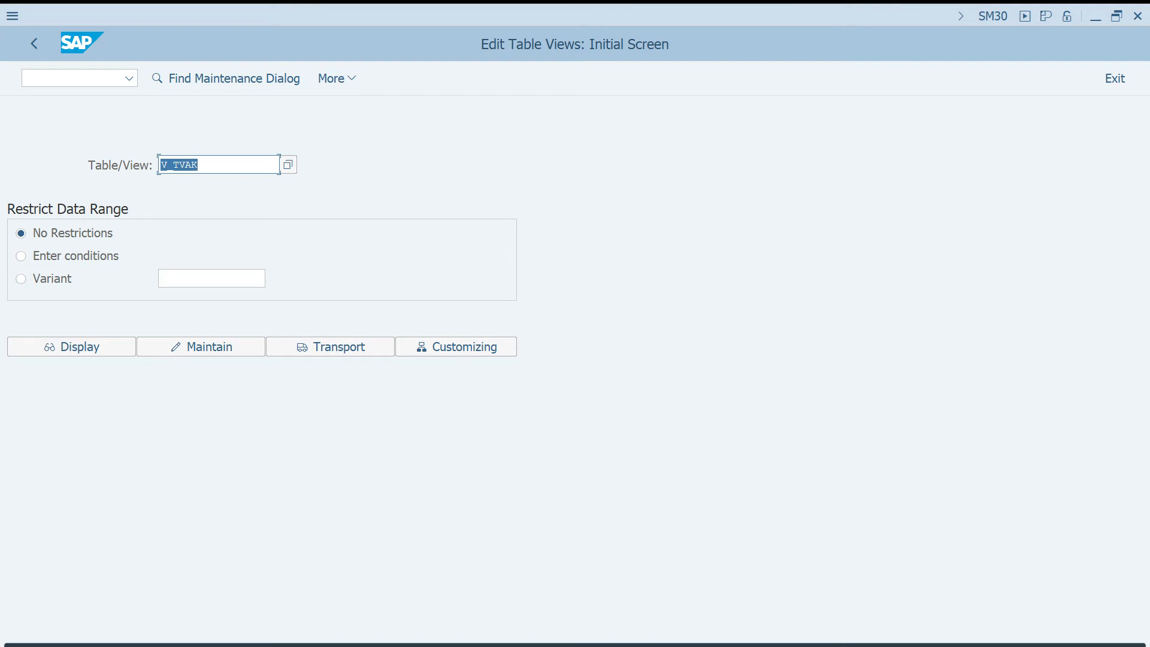
key("Delete")
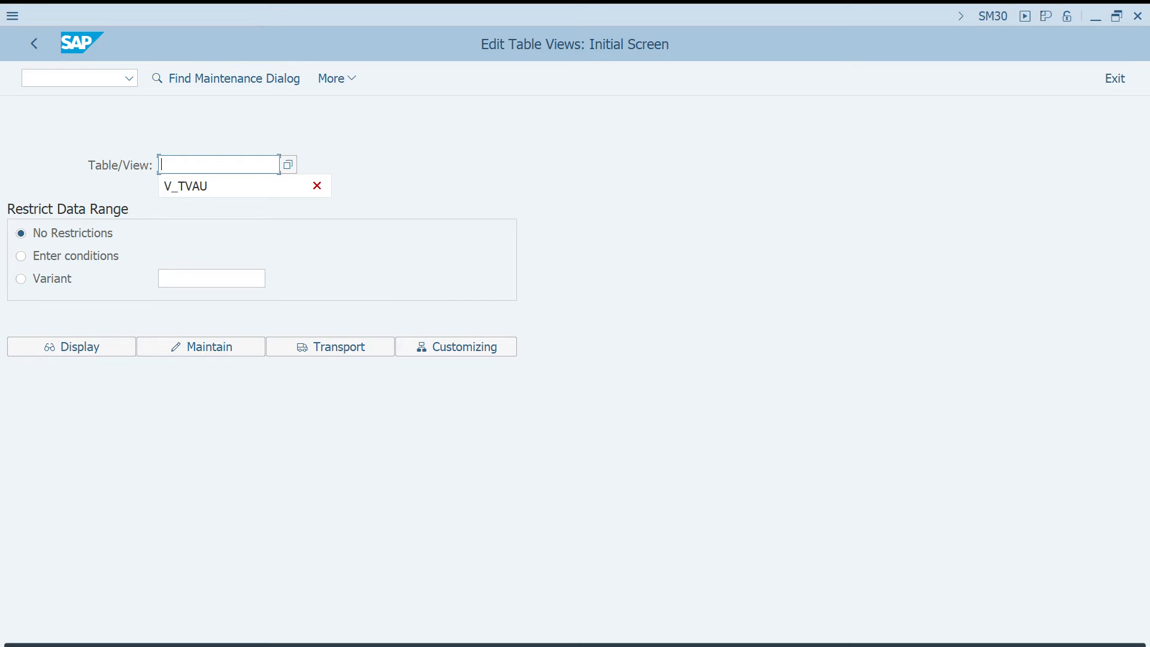
type("TVAK")
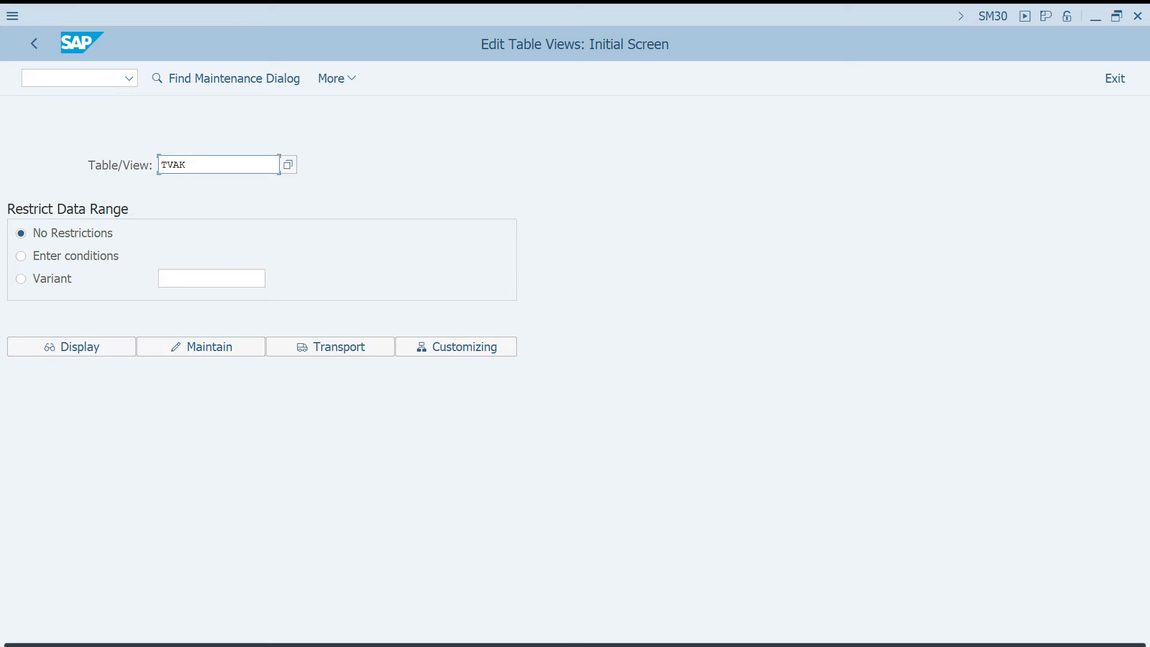
Try to maintain table TVAK and read the detailed explanation of the error.
key("shift+Left")
key("shift+Left")
key("shift+Left")
key("shift+Left")
left_click(201, 347)
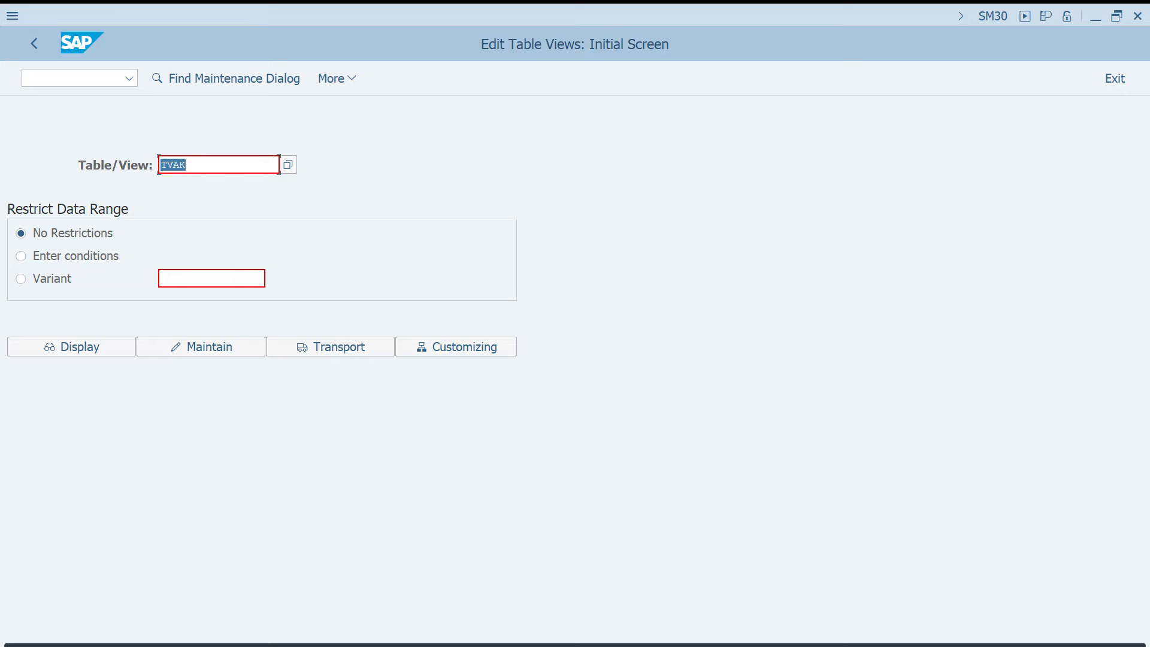
key("F3")
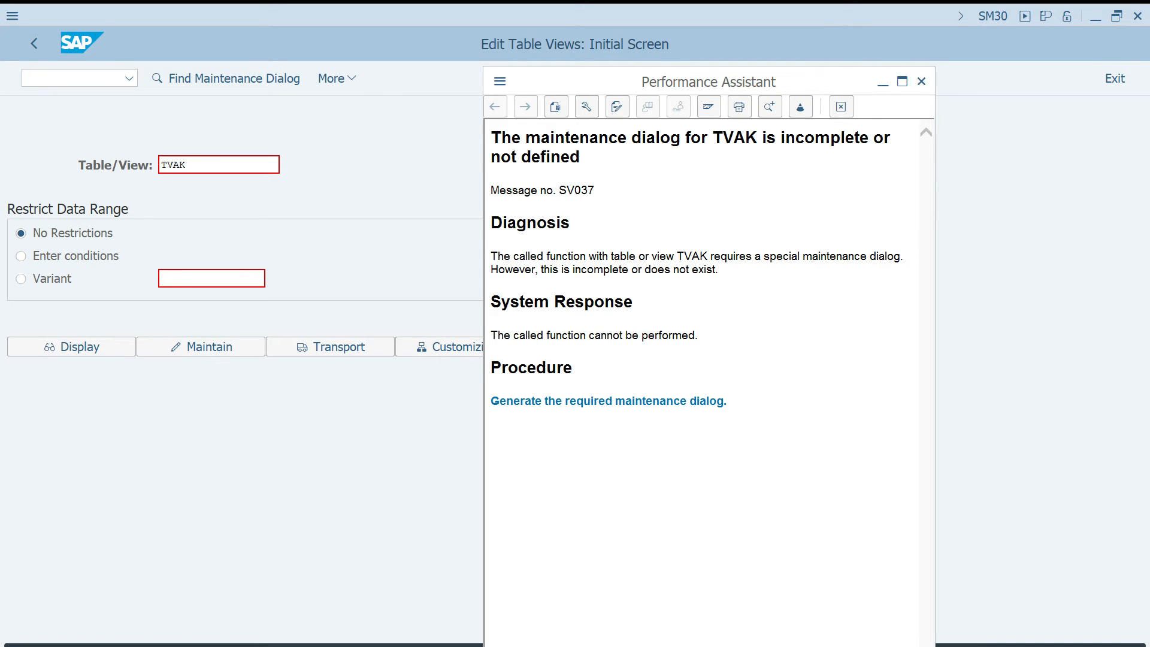
left_click(922, 81)
Re-enter TVAK as the table/view in SM30 and try to find its maintenance dialog.
double_click(161, 165)
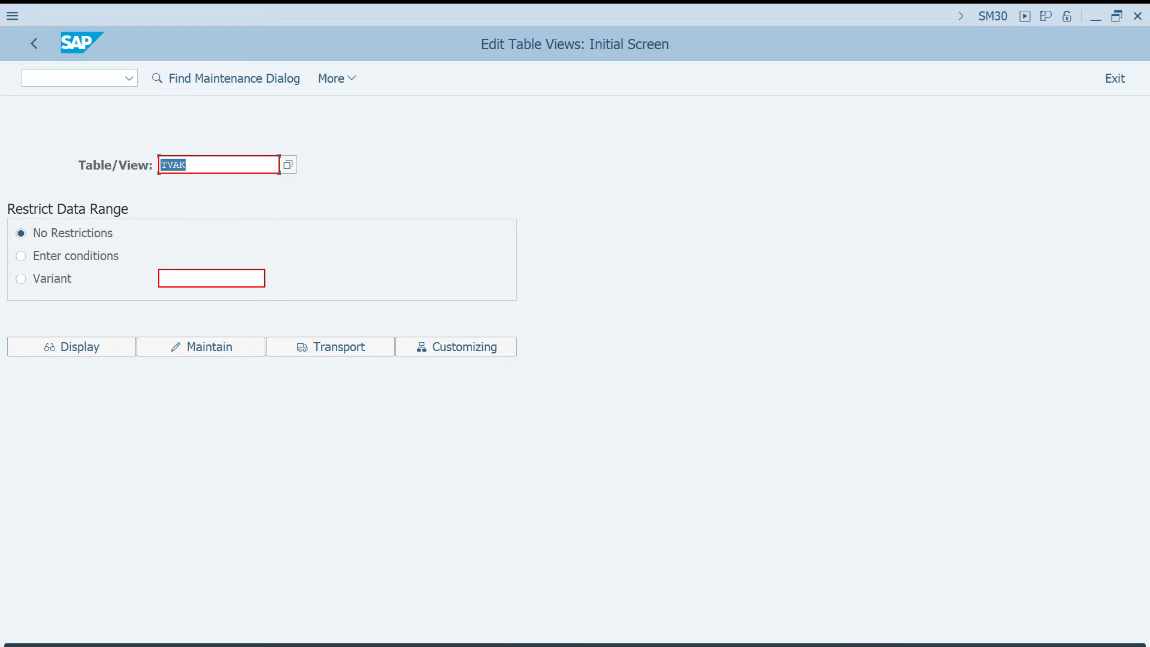
key("BackSpace")
key("Escape")
type("TVAK")
left_click(225, 79)
Switch to the VOV8 session and open the SAP Customizing Implementation Guide with transaction SPRO.
left_click(699, 645)
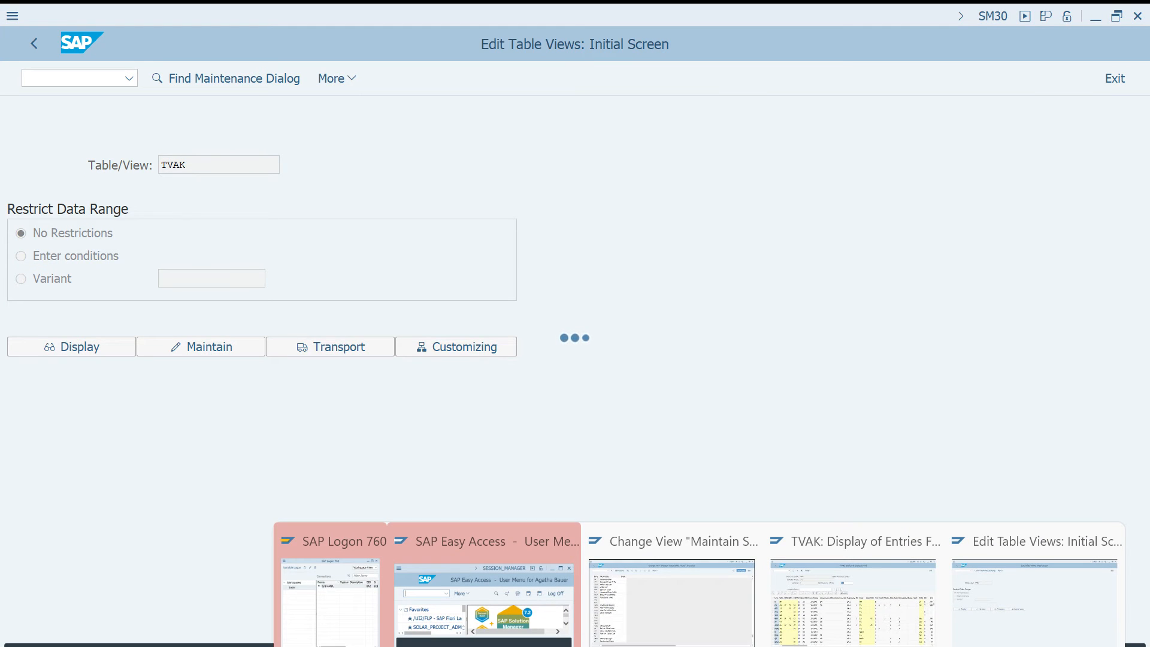
left_click(671, 599)
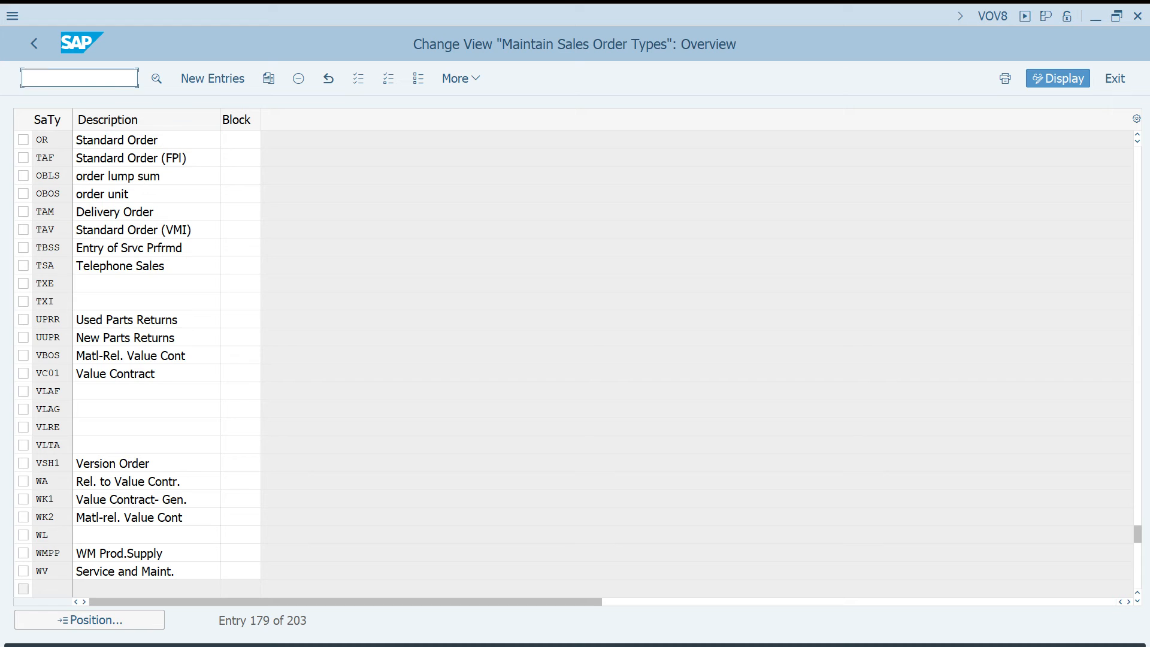
type("/NSPRO")
key("Return")
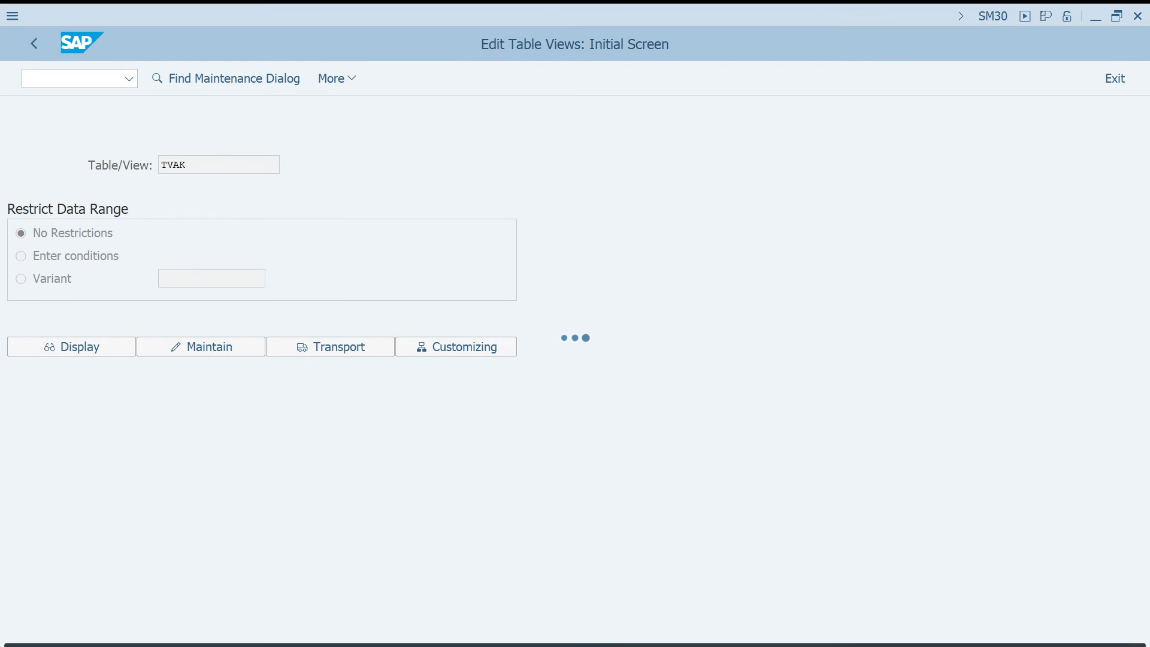
key("alt+Tab")
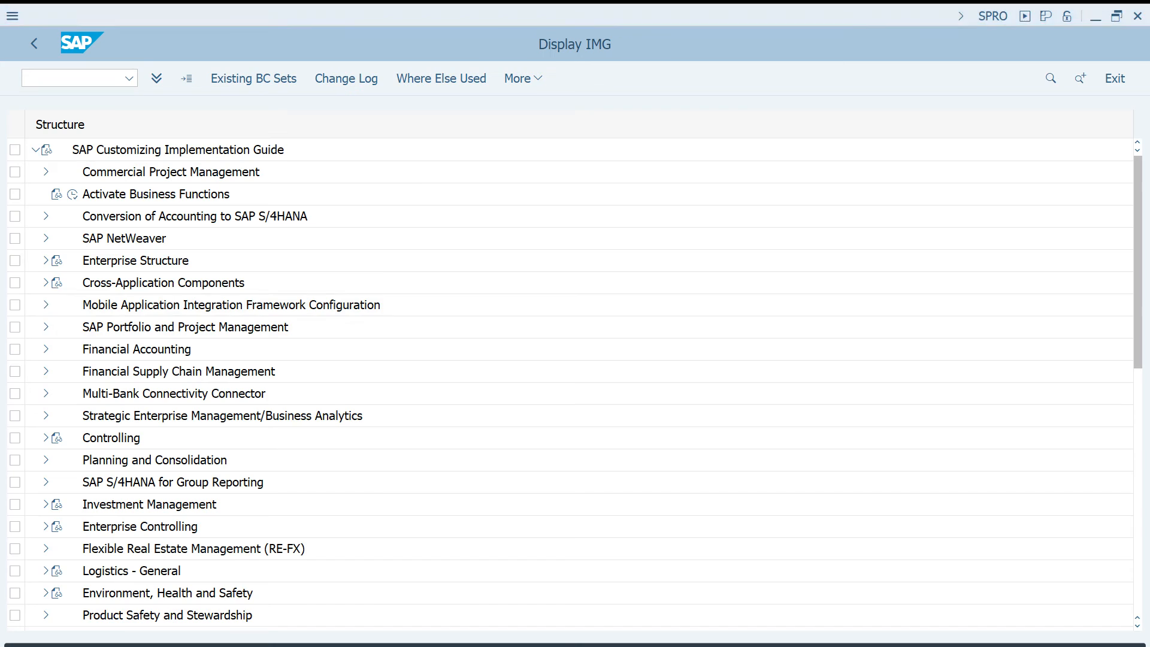
Expand the IMG structure through Sales and Distribution, Sales and Sales Documents down to Sales Document Header.
scroll(575, 438, "down", 5)
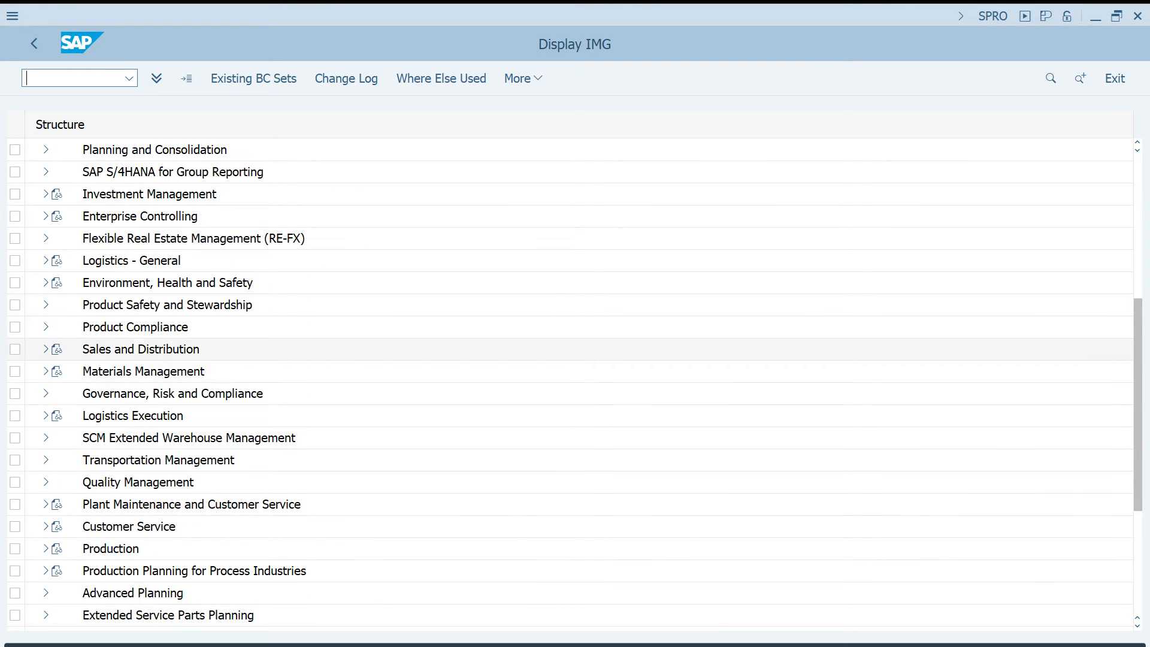
left_click(46, 349)
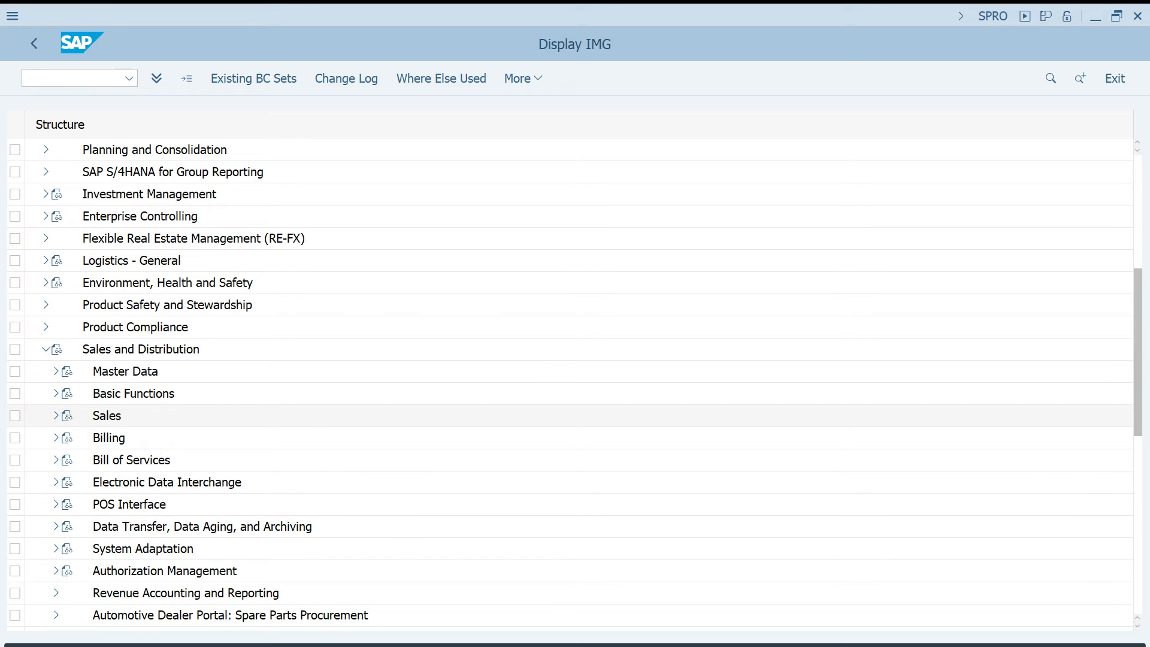
left_click(56, 415)
left_click(67, 437)
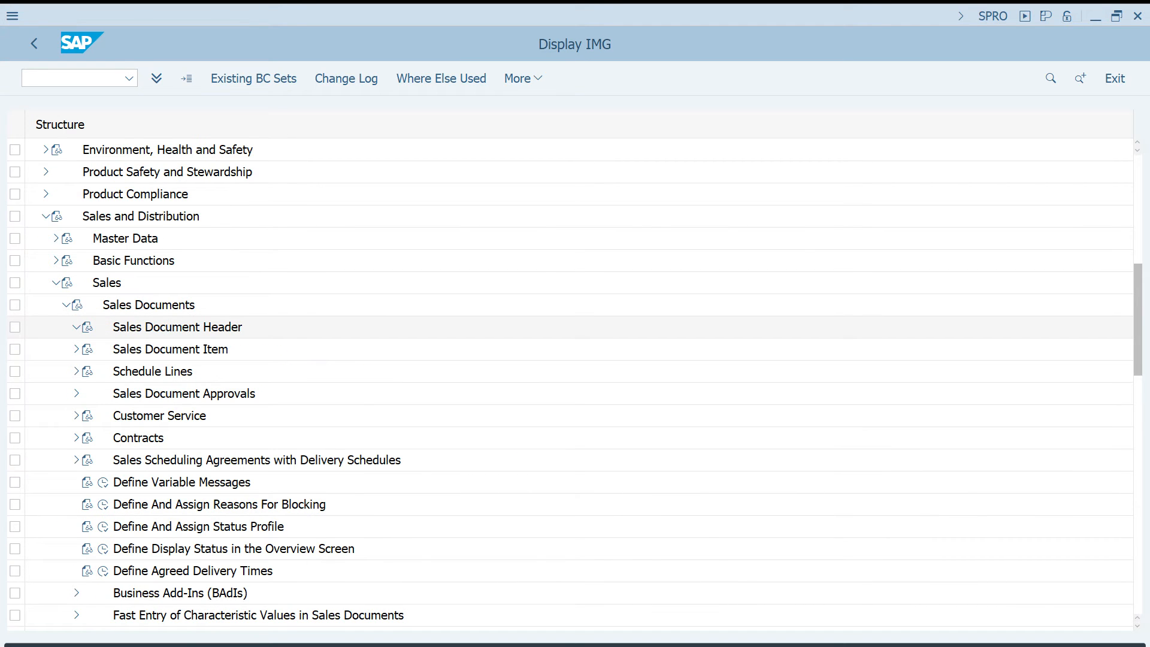
left_click(76, 326)
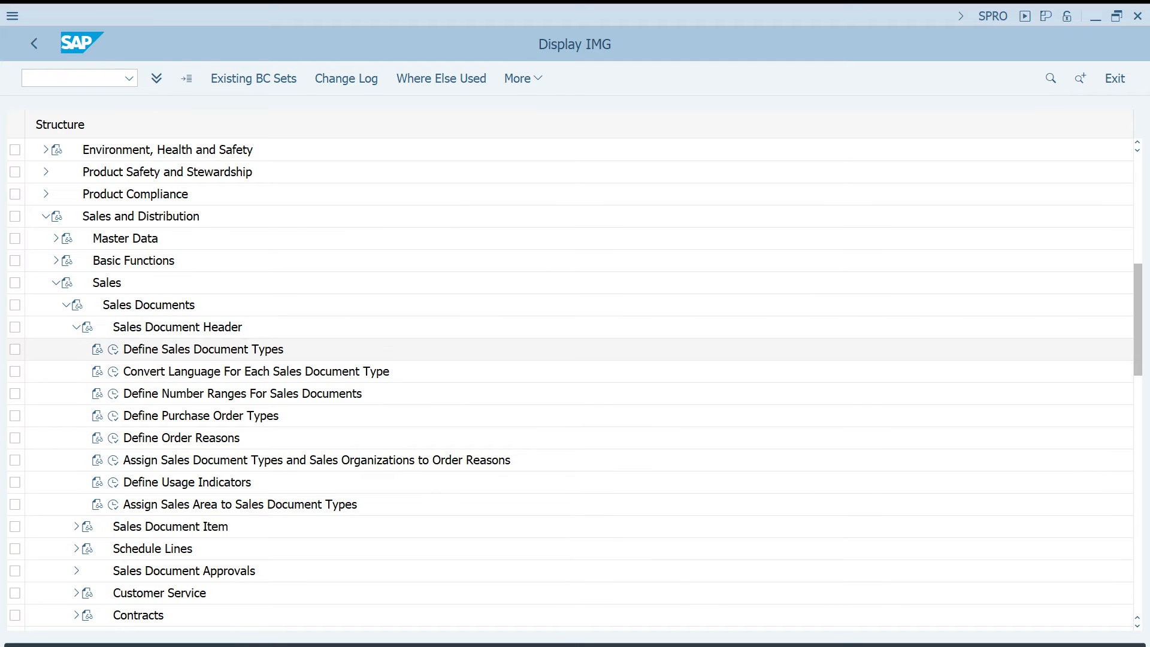
Display the technical info of the Define Sales Document Types activity and view its assigned maintenance objects.
left_click(203, 349)
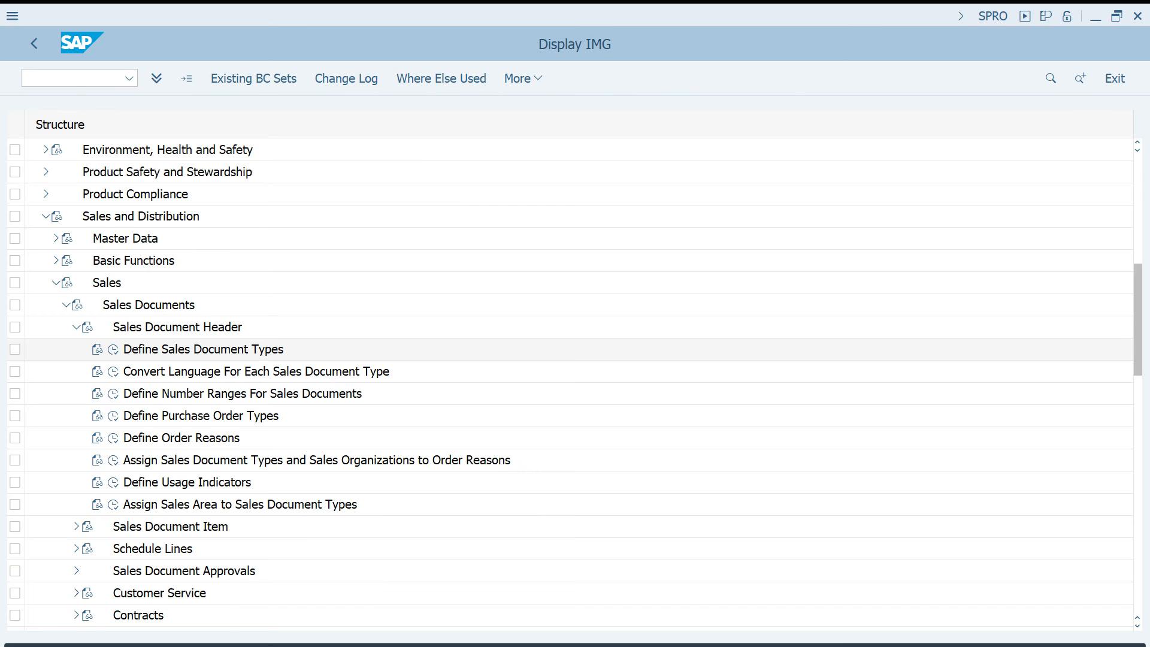
right_click(145, 351)
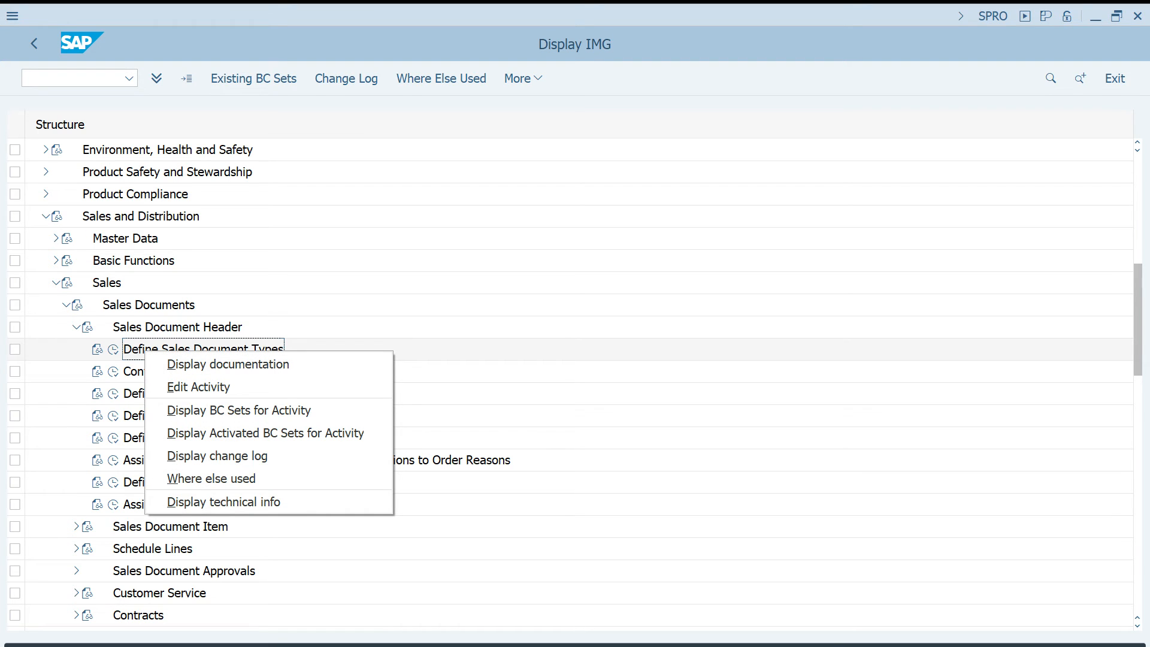
left_click(224, 502)
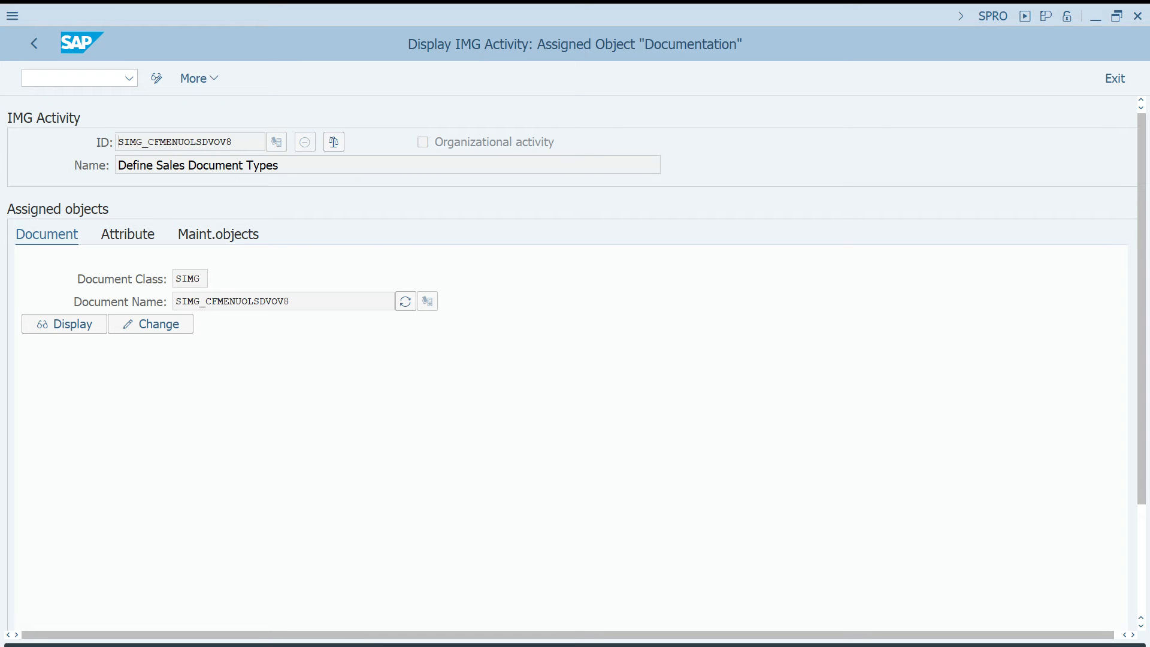
left_click(127, 234)
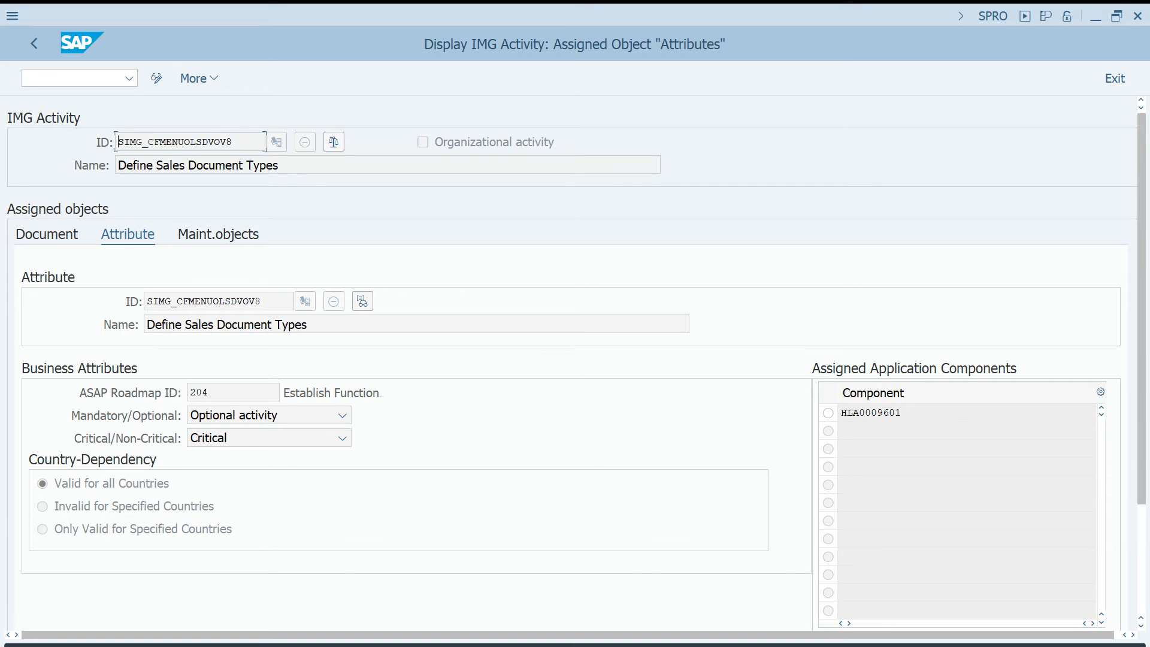
left_click(218, 234)
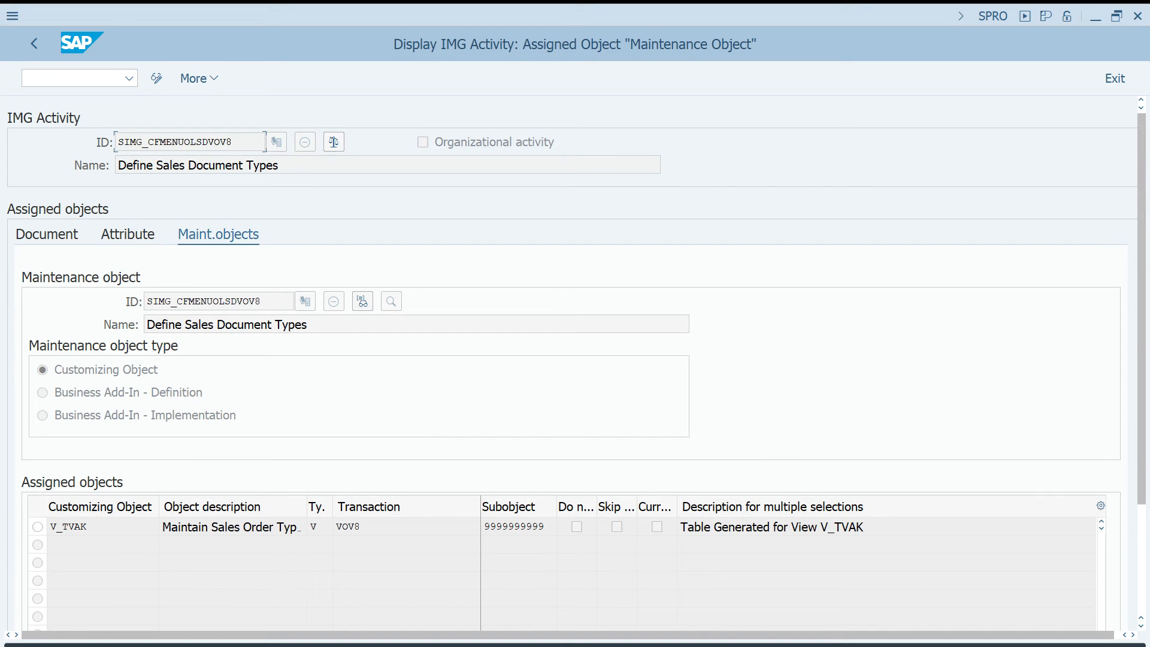
Take customizing object name V_TVAK from the assigned objects and maintain that view with SM30 in a new session.
key("alt+Tab")
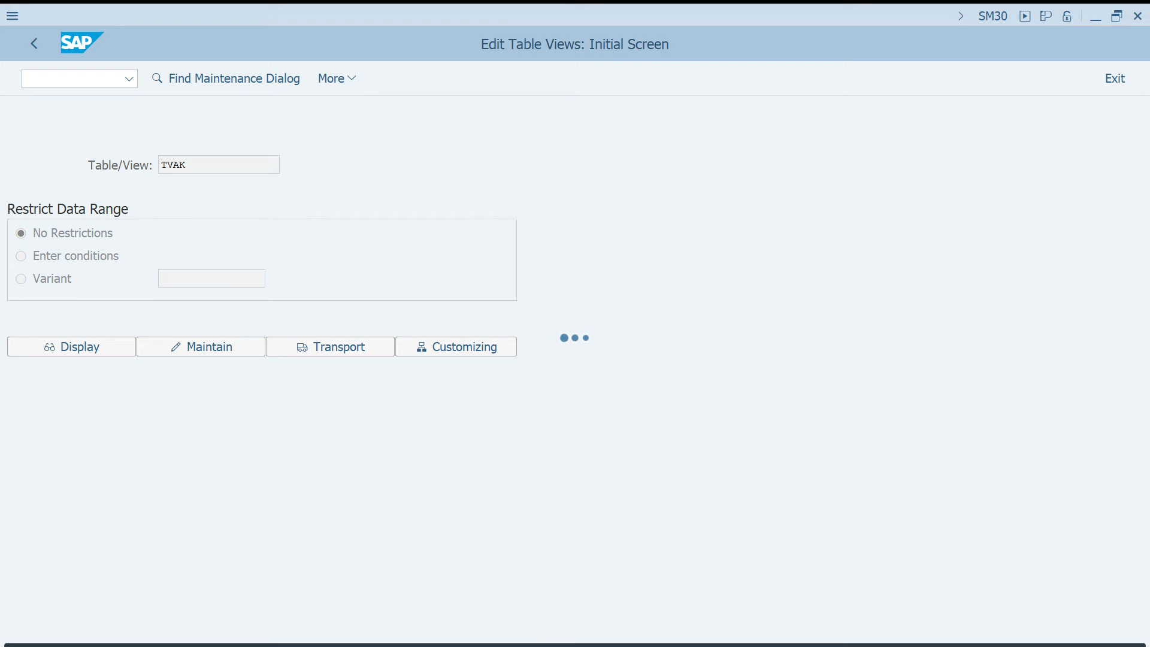
key("alt+Tab")
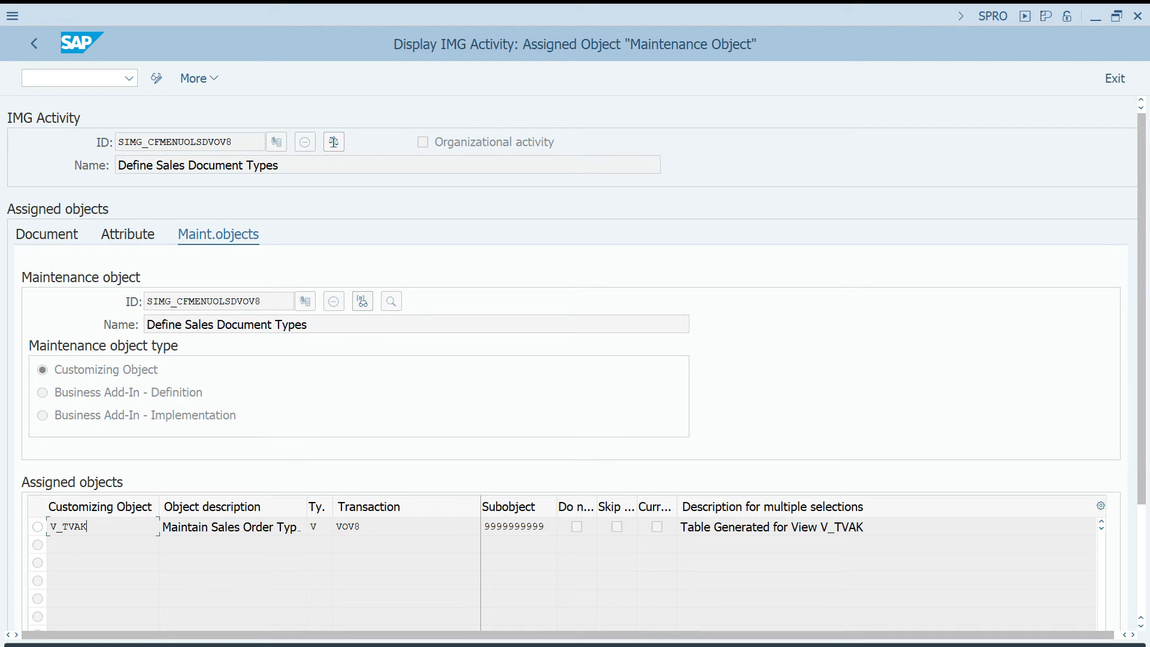
double_click(88, 527)
key("alt+Tab")
key("alt+Tab")
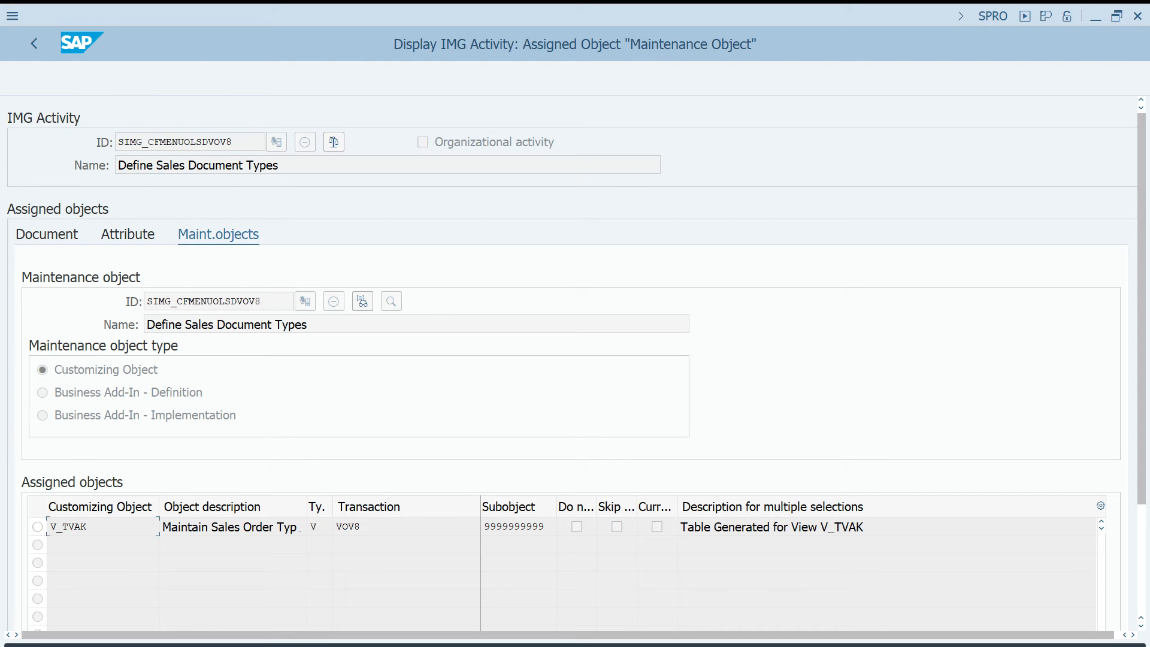
left_click(72, 79)
type("/OSM")
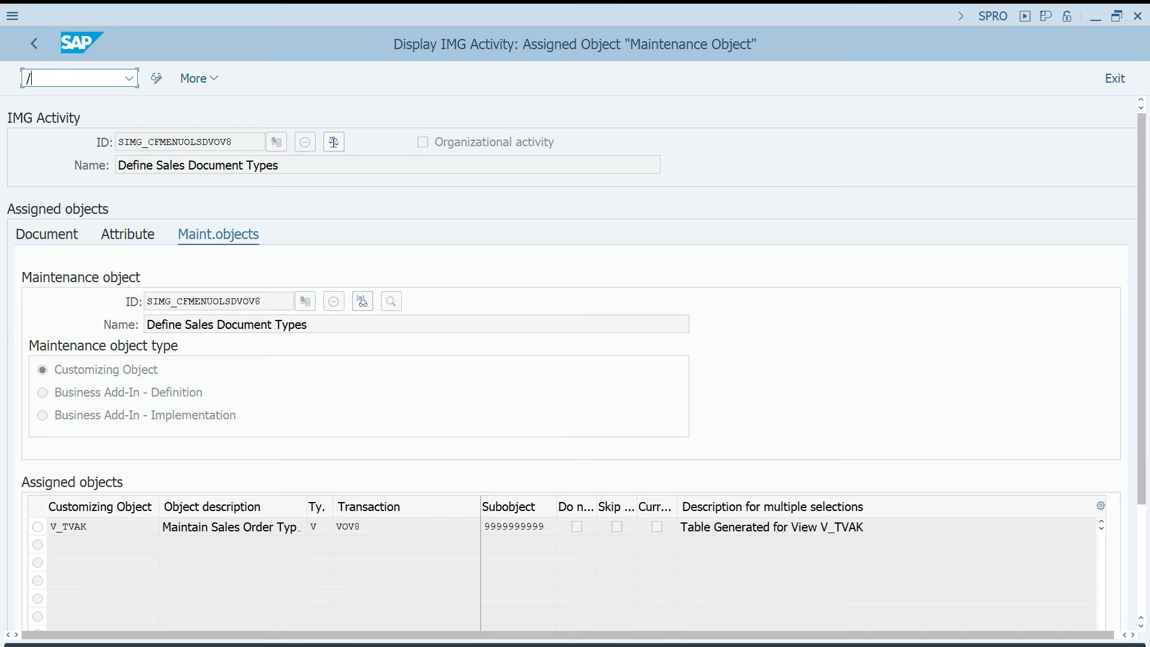
type("30")
key("Return")
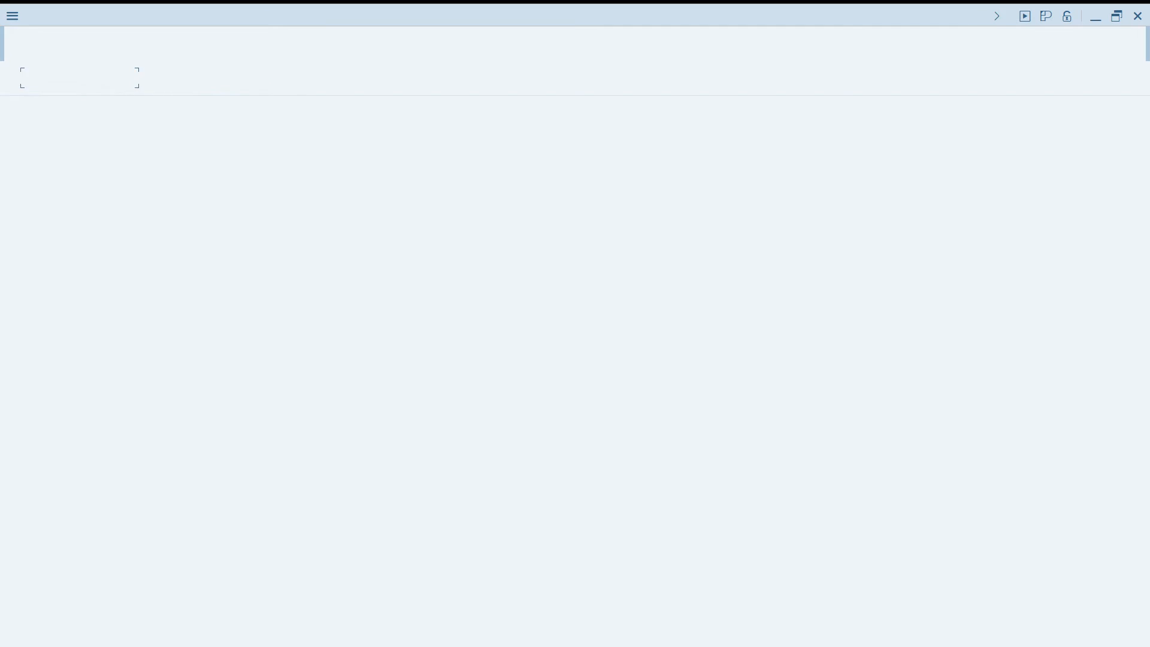
left_click(201, 347)
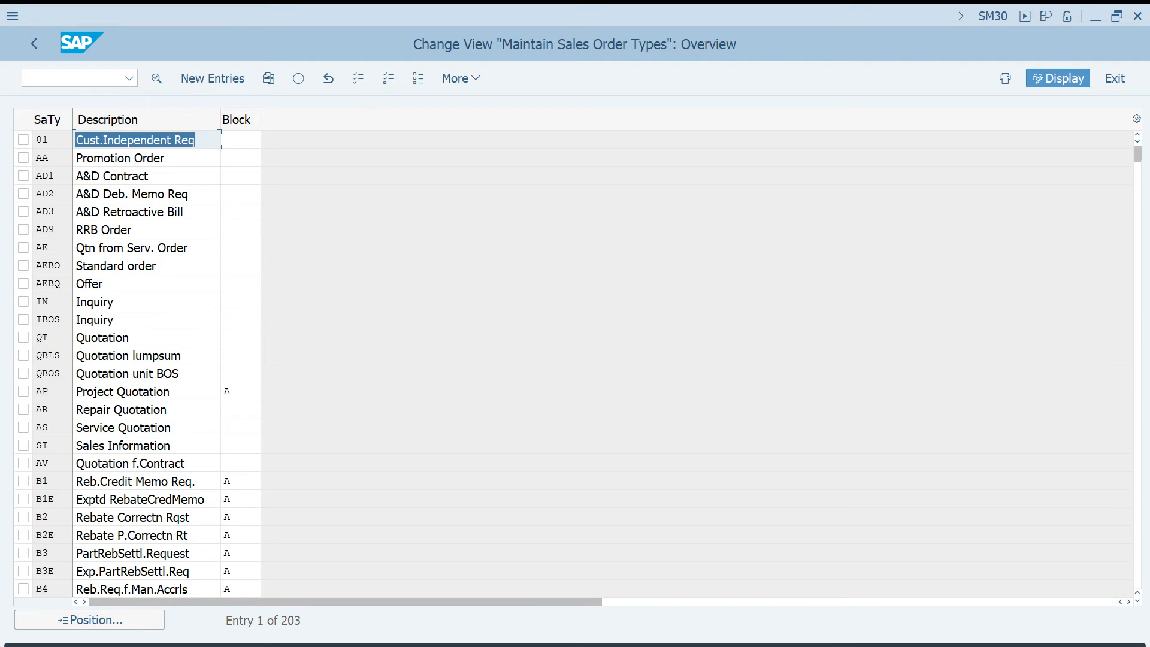
key("alt+Tab")
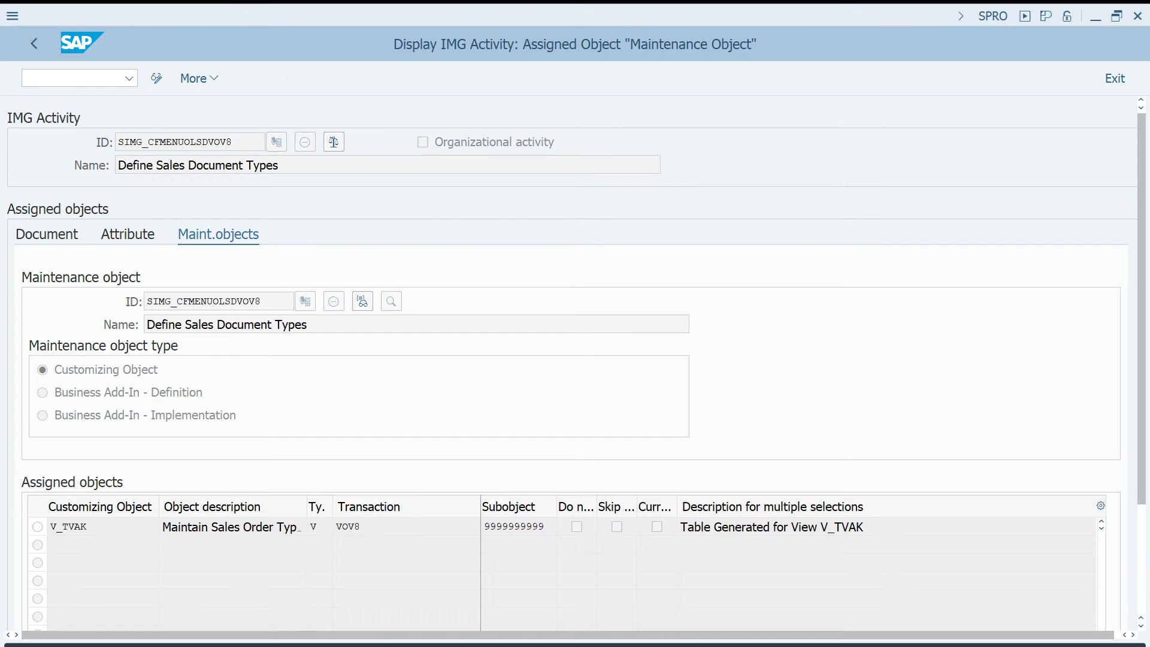
key("alt+Tab")
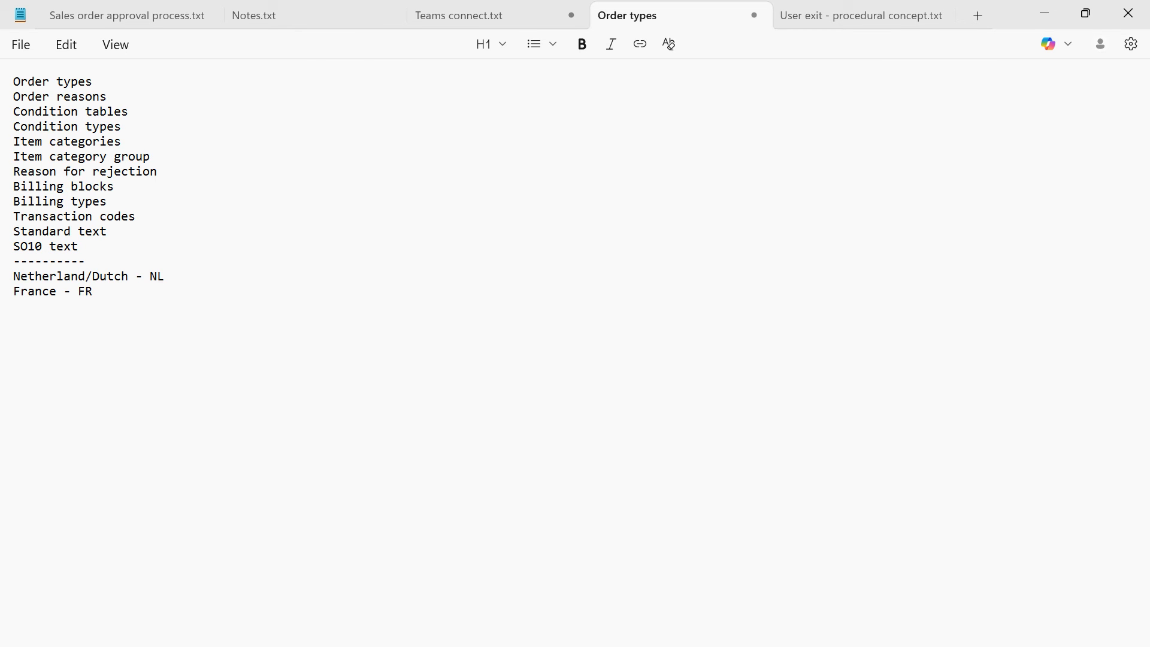
key("alt+Tab")
mouse_move(622, 646)
left_click(858, 593)
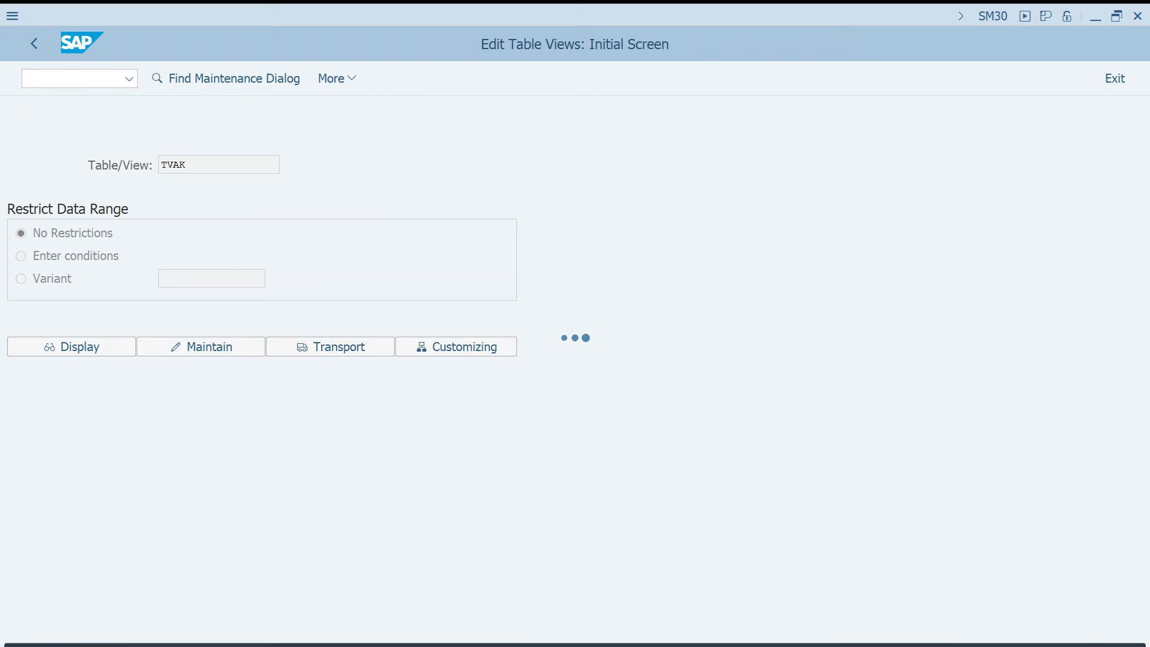
left_click(622, 646)
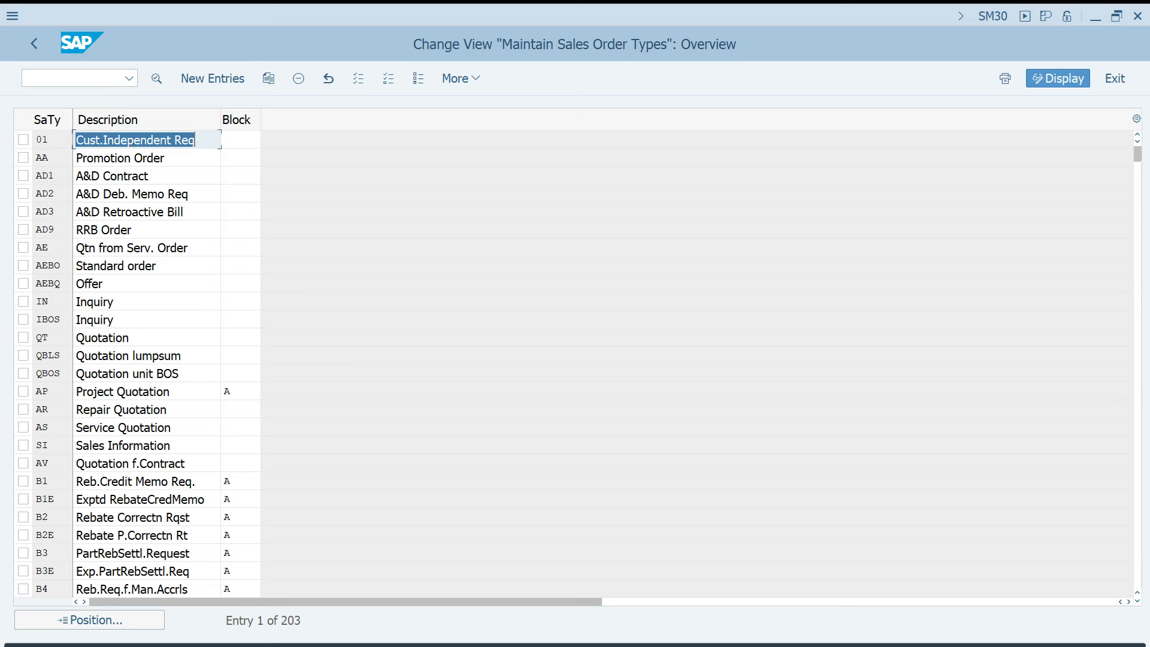
Position the Maintain Sales Order Types list at sales document type OR and select that entry.
left_click(89, 620)
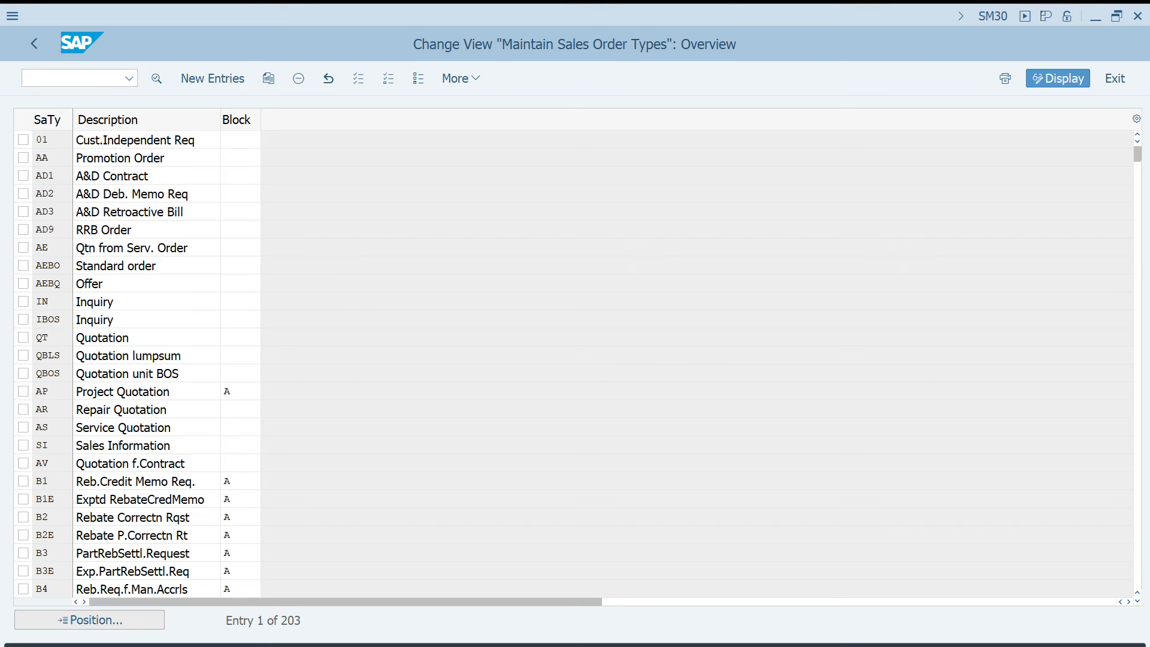
type("AE")
key("Return")
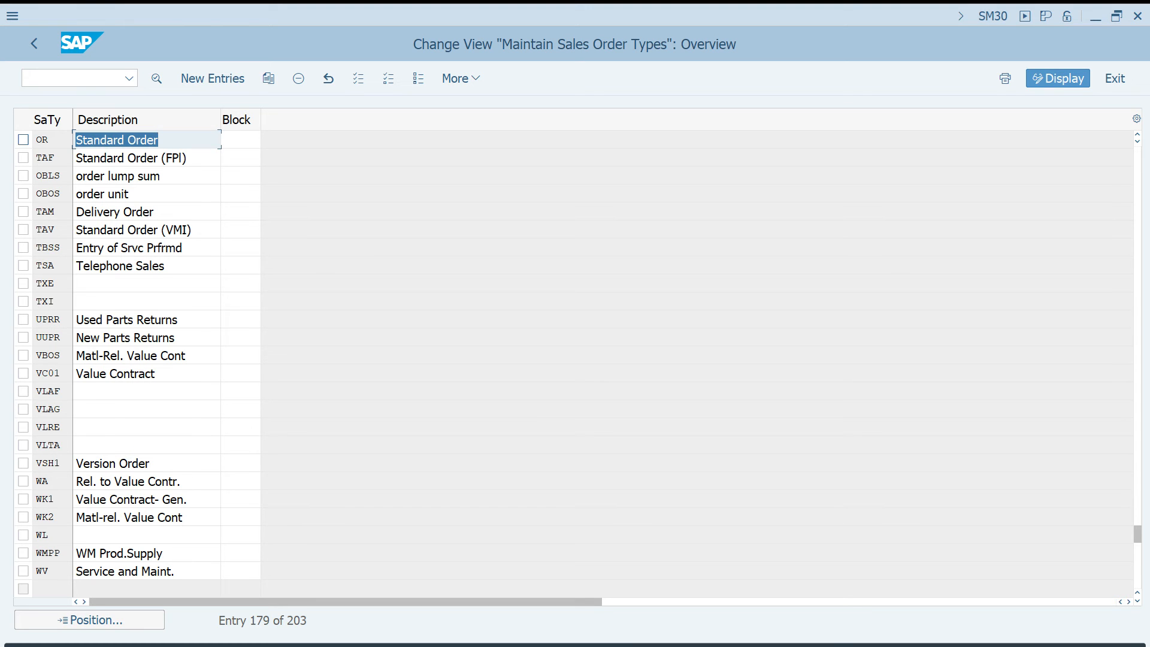
left_click(24, 140)
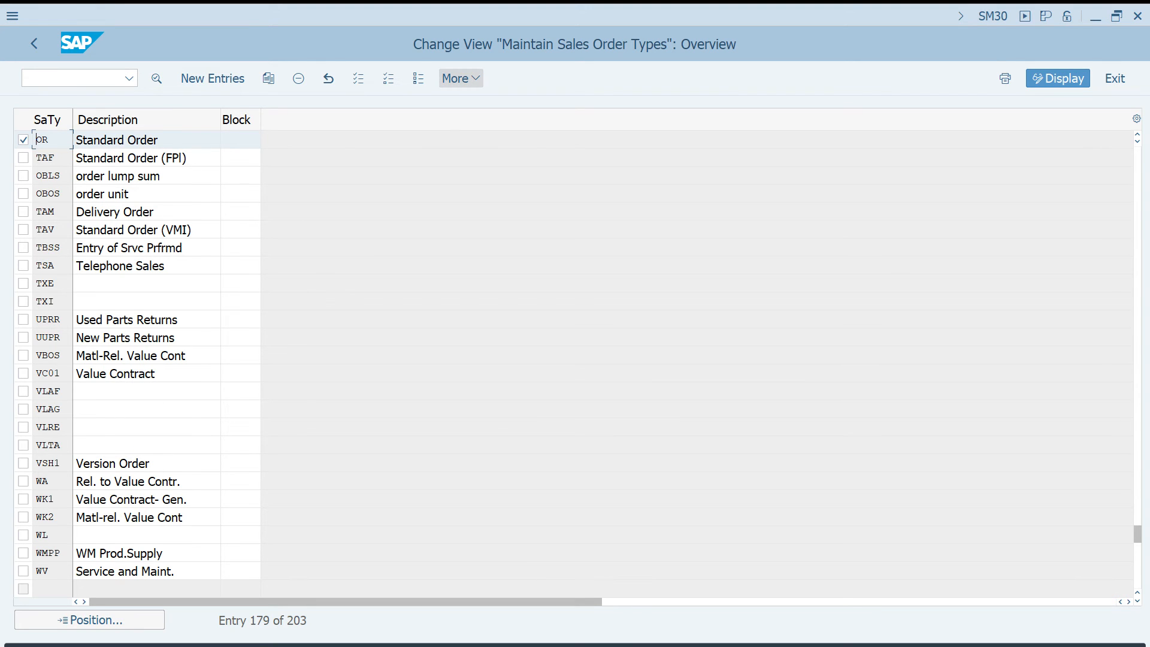
Open the translation function for the selected sales document type OR.
left_click(461, 78)
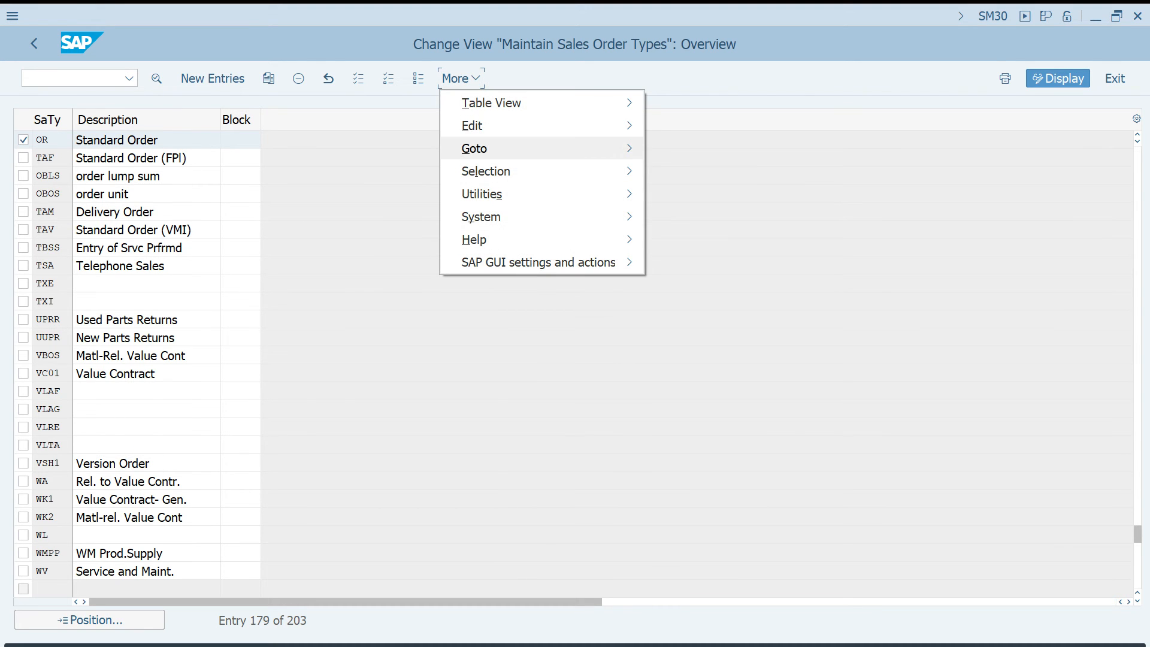
mouse_move(527, 149)
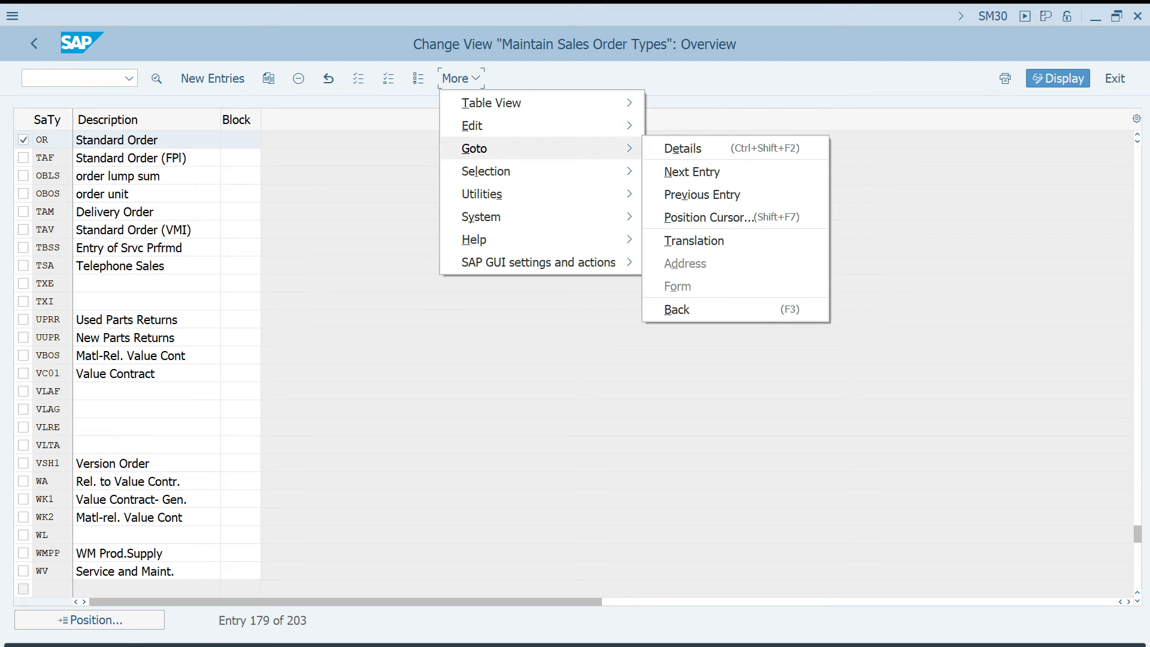
left_click(694, 240)
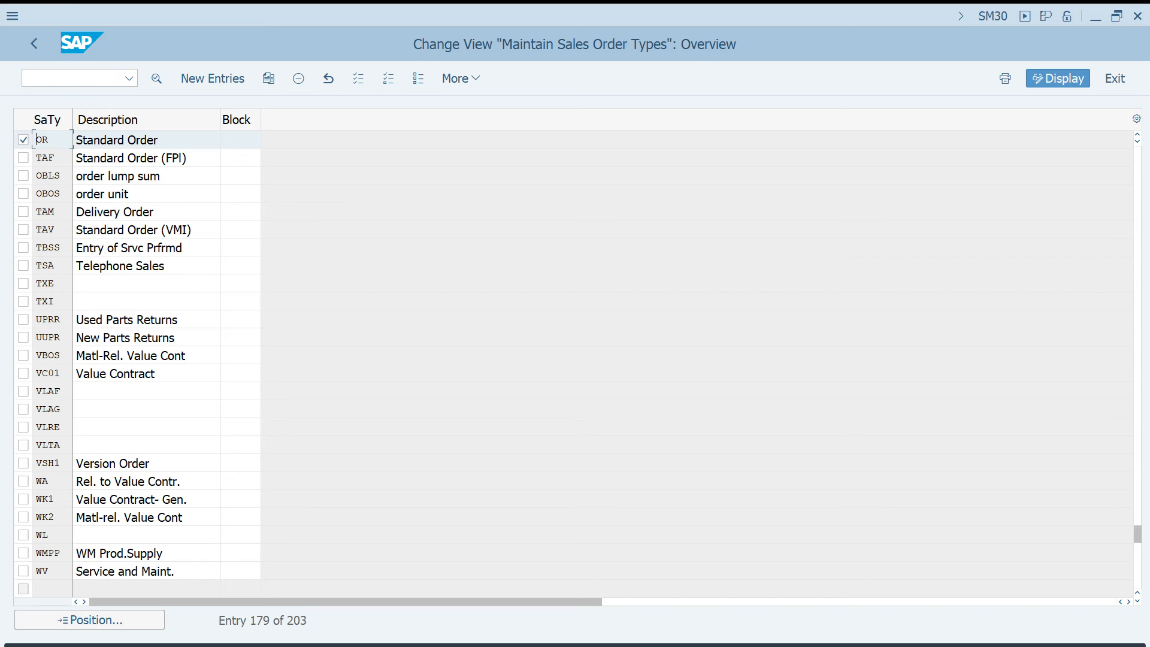
left_click(460, 78)
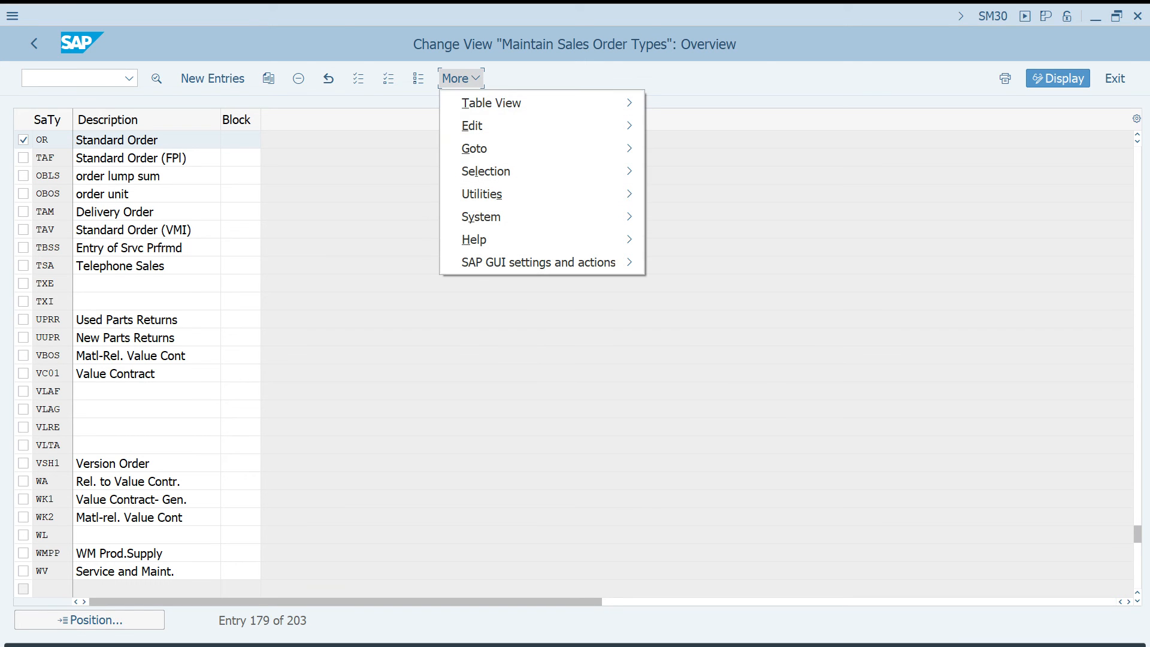
mouse_move(474, 148)
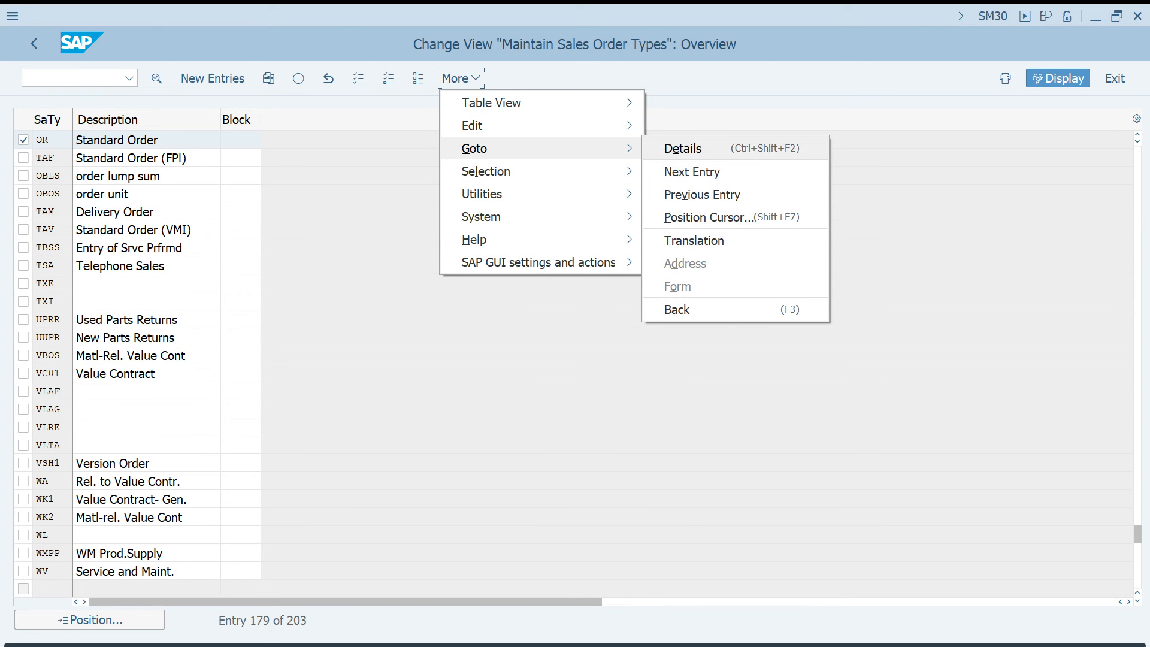
left_click(694, 240)
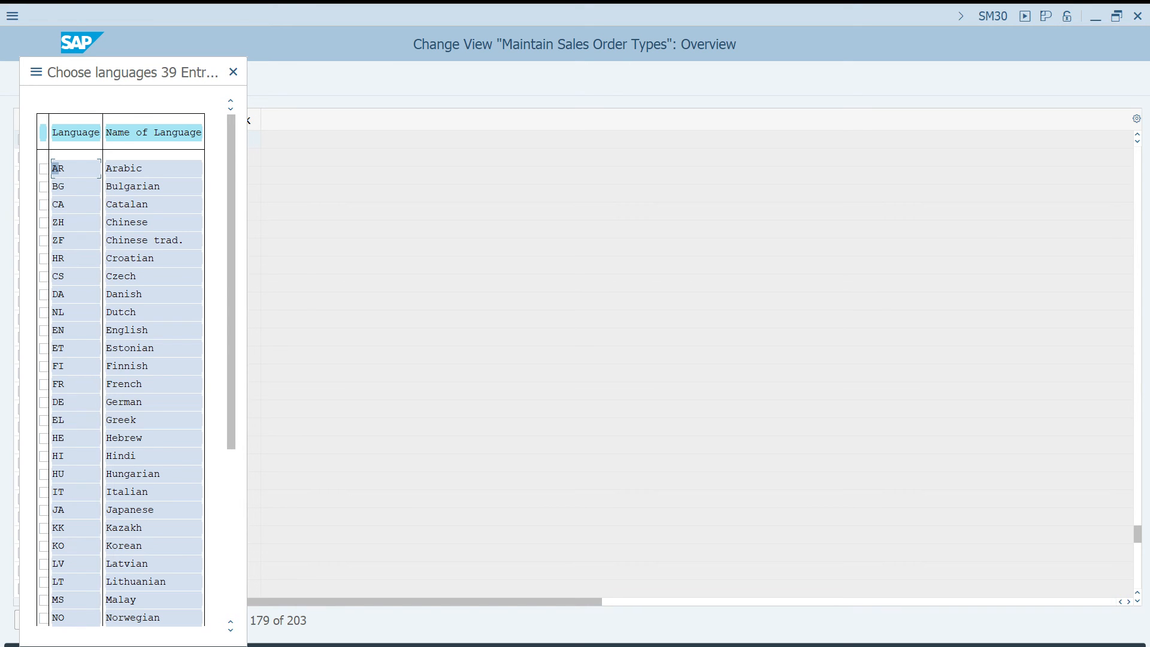
Choose Dutch (NL) and French (FR) as the translation languages and go to the French description of type OR.
left_click(44, 313)
left_click(44, 385)
key("Return")
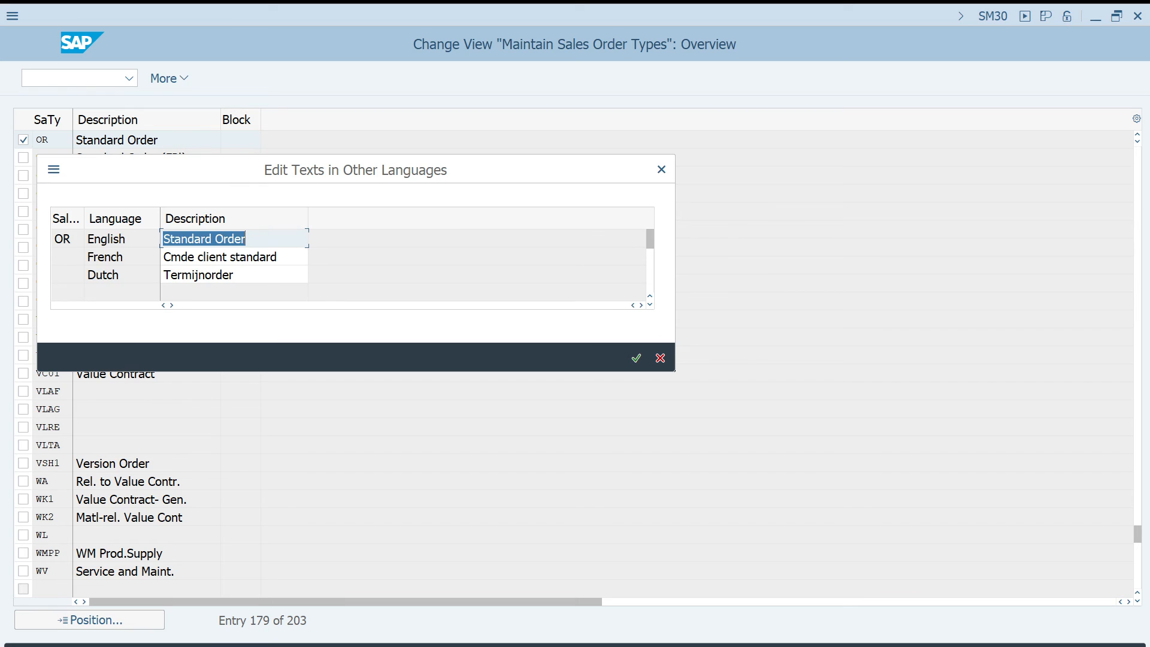
left_click(233, 257)
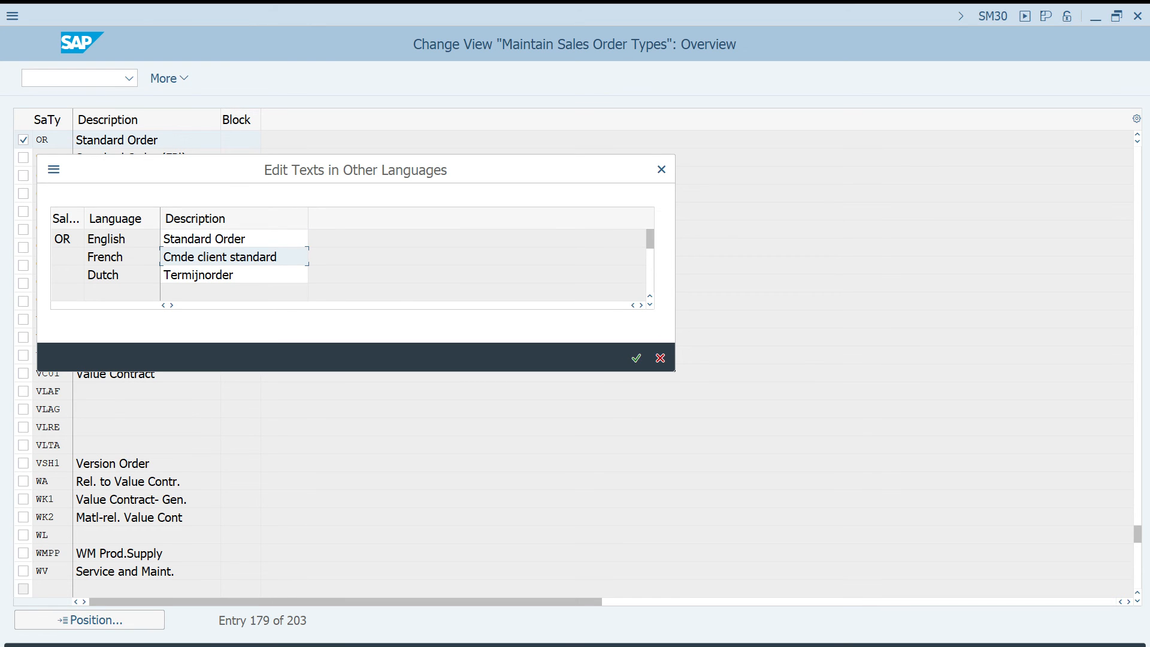
Set order type OR's French description to "Cmde client standar" and its Dutch one to "Termijnorde", and save them in customizing request S4HK901531.
double_click(123, 238)
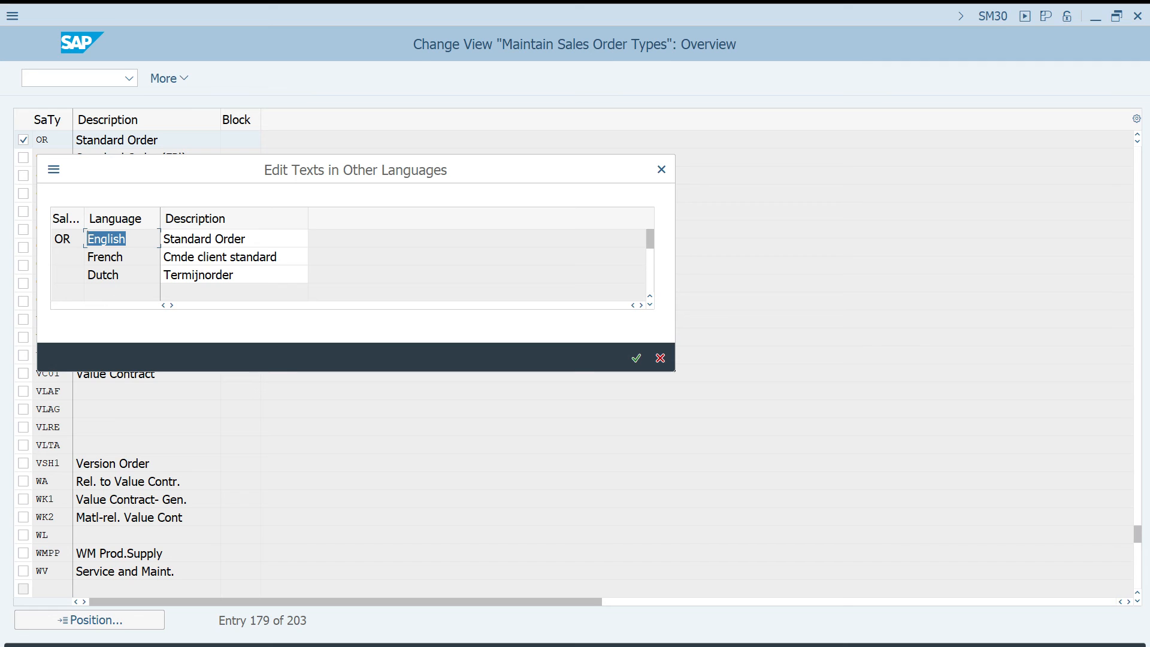
left_click(123, 275)
left_click(287, 257)
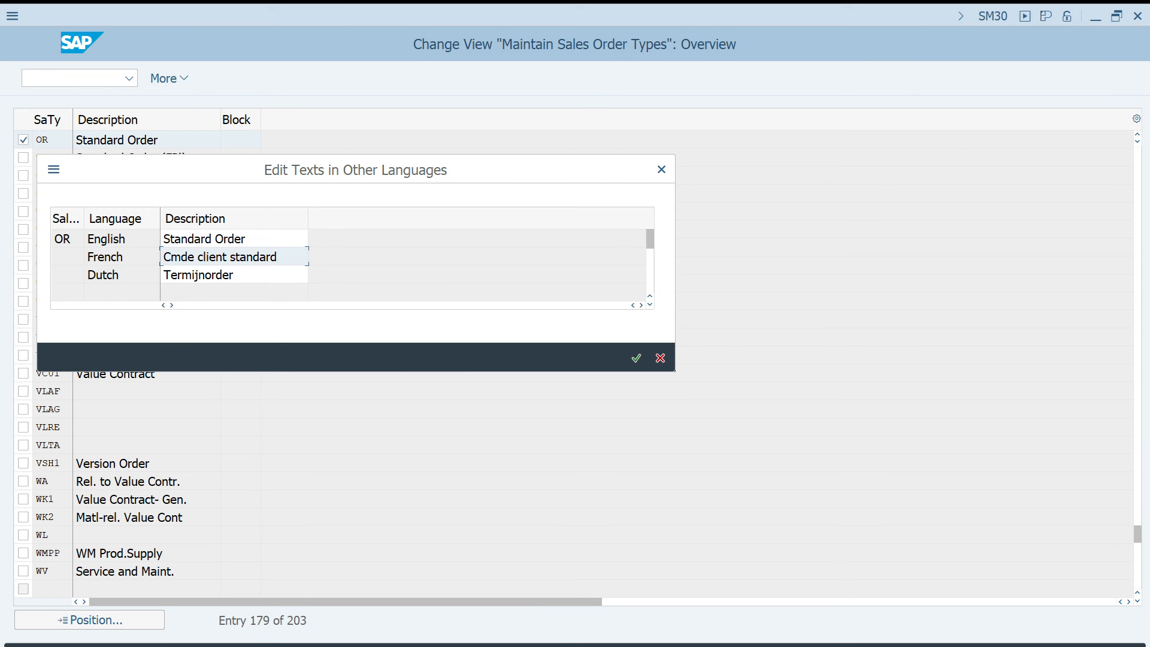
key("BackSpace")
left_click(234, 275)
key("BackSpace")
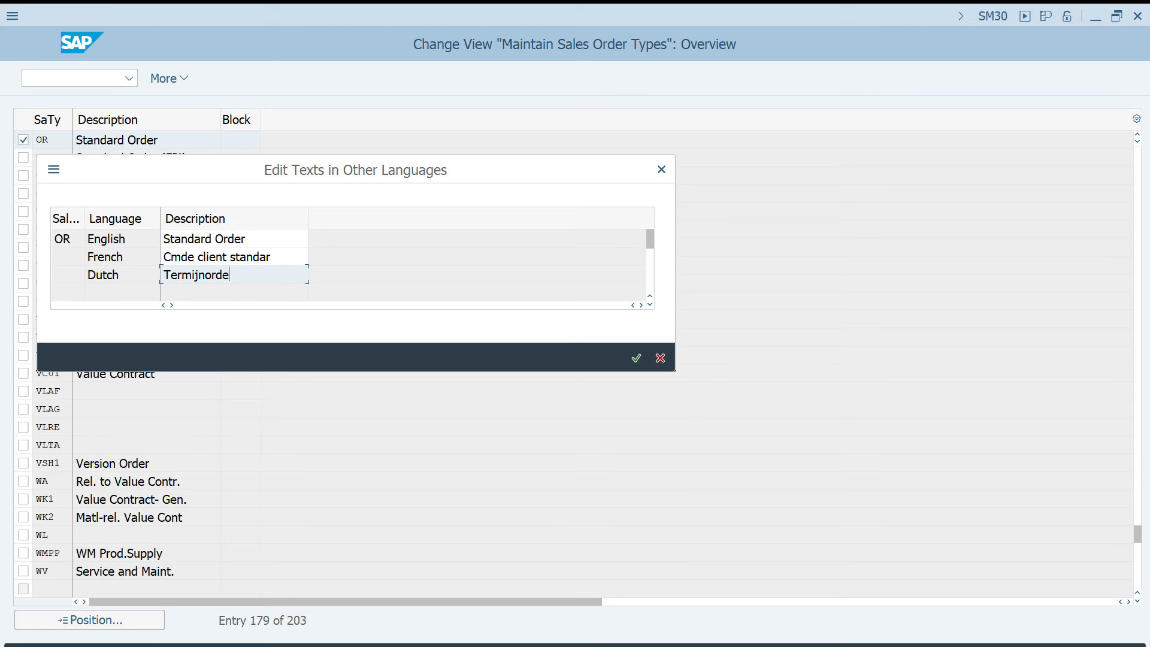
left_click(636, 358)
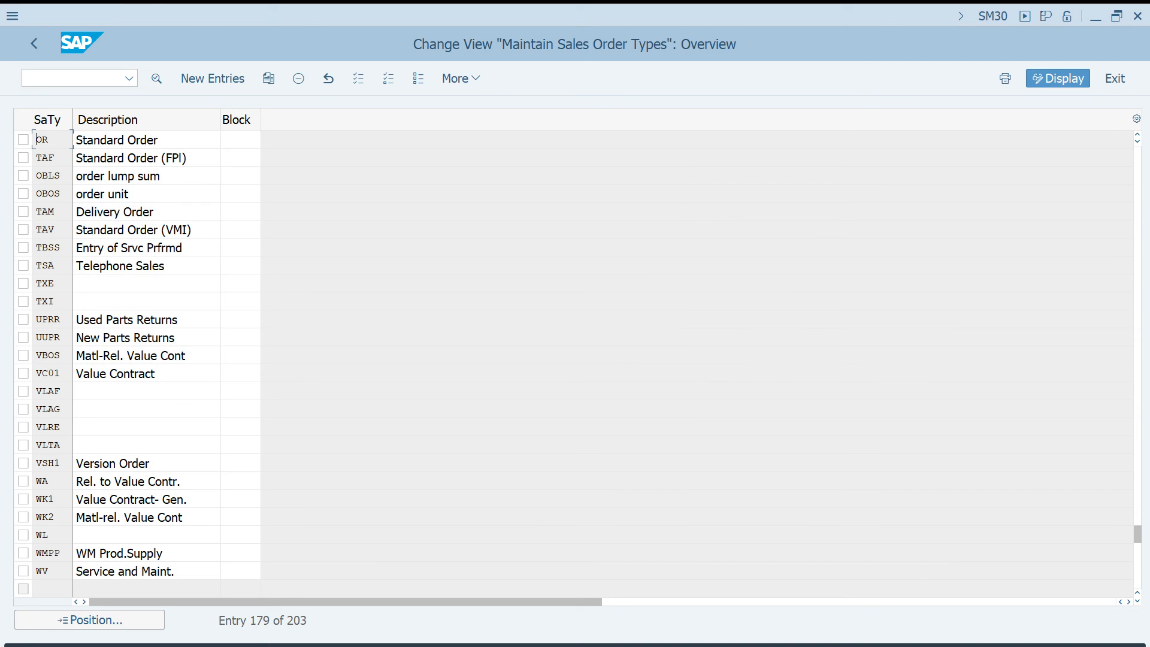
key("ctrl+s")
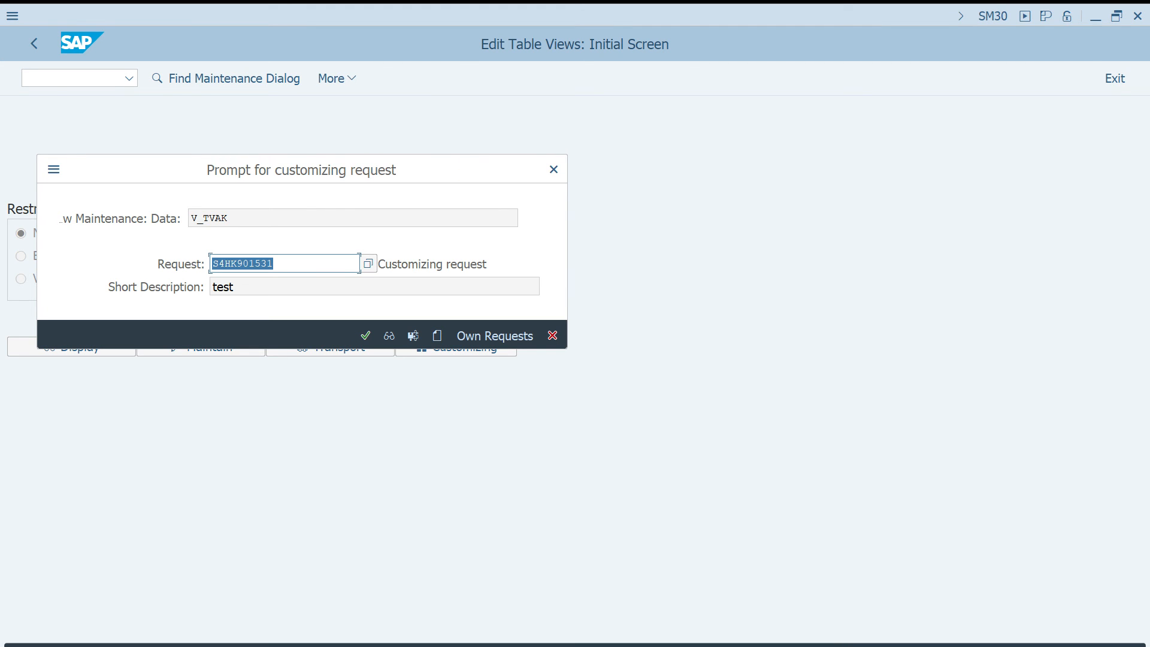
key("Return")
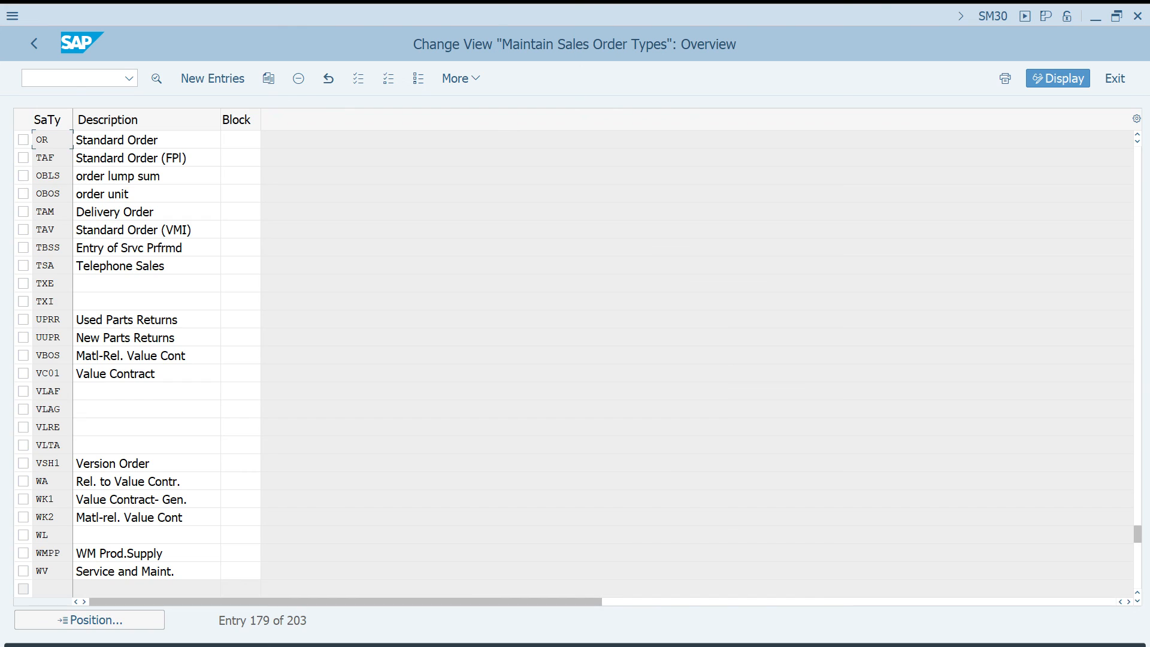
Switch to the Notepad list of translation objects, highlight the Order reasons entry, and return to SAP.
left_click(622, 646)
left_click(867, 590)
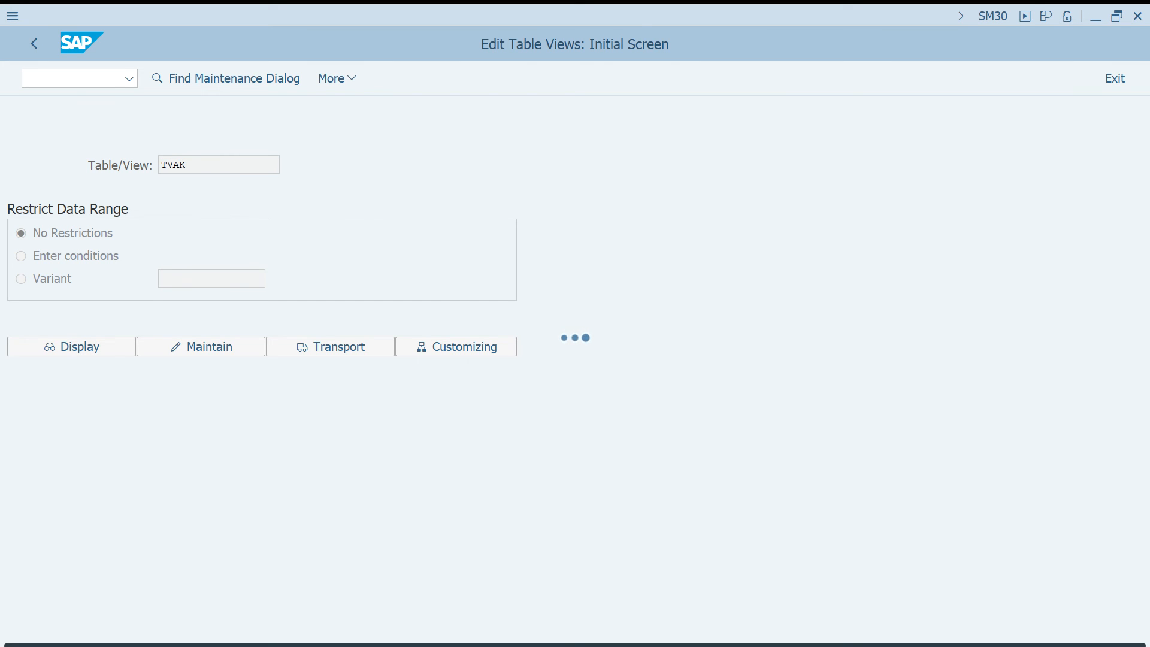
key("alt+Tab")
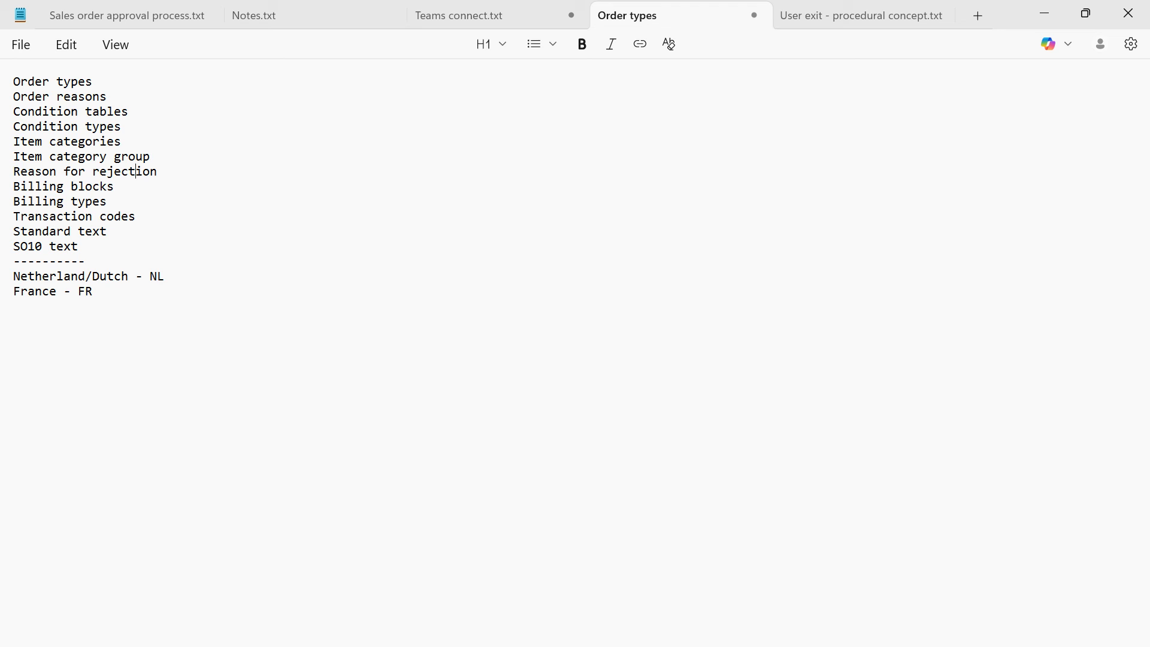
key("ctrl+shift+Left")
key("ctrl+shift+Left")
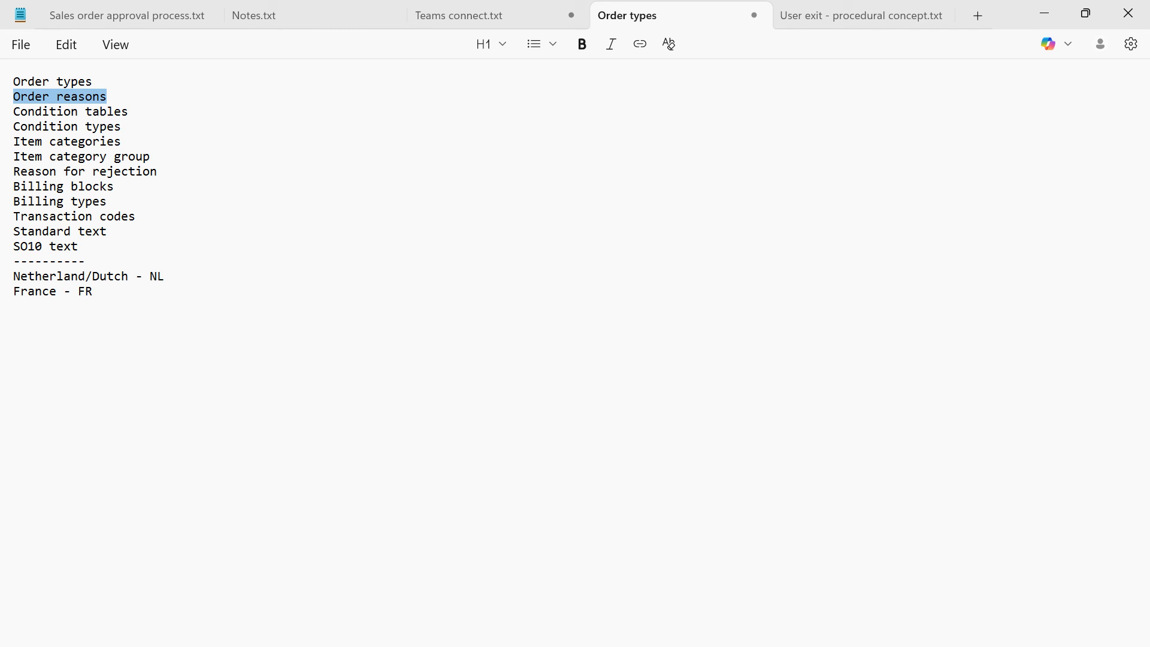
key("alt+Tab")
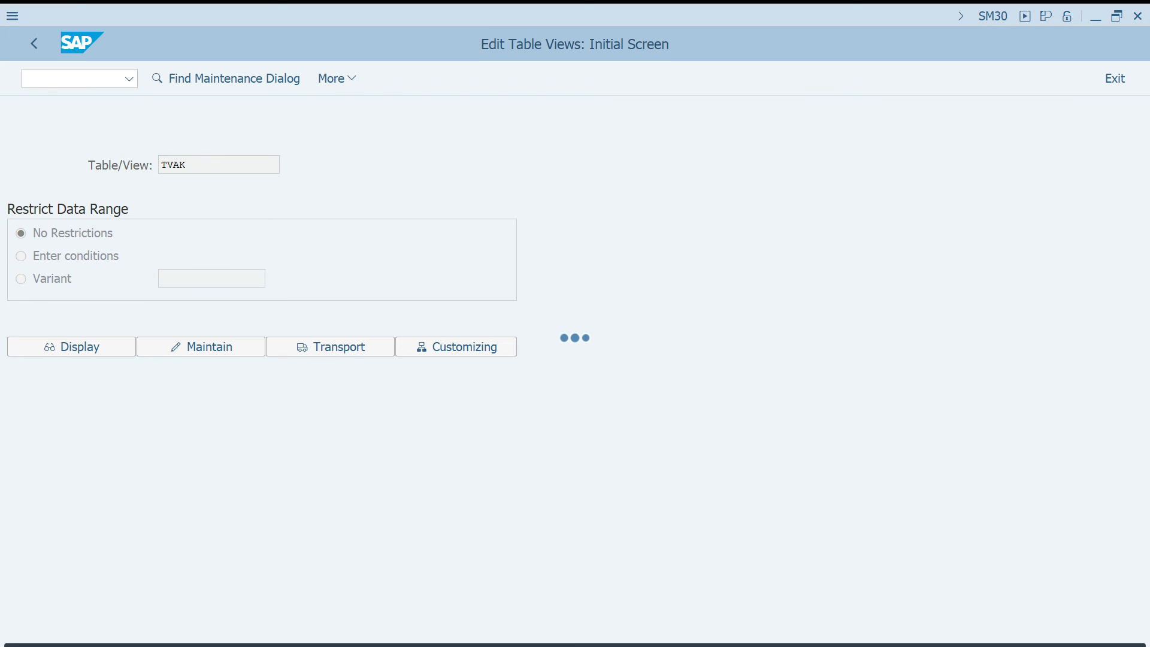
From the TVAK table display session, open transaction OVAU for the order reasons in a new session.
left_click(623, 645)
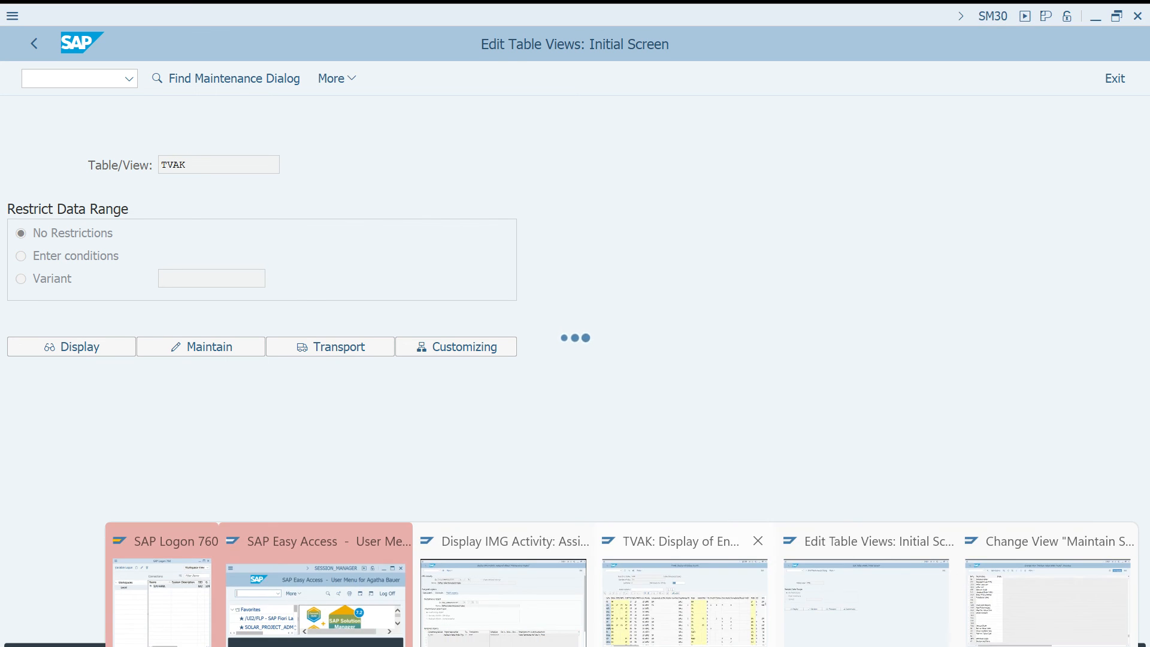
left_click(665, 601)
left_click(73, 78)
type("/NOVAU")
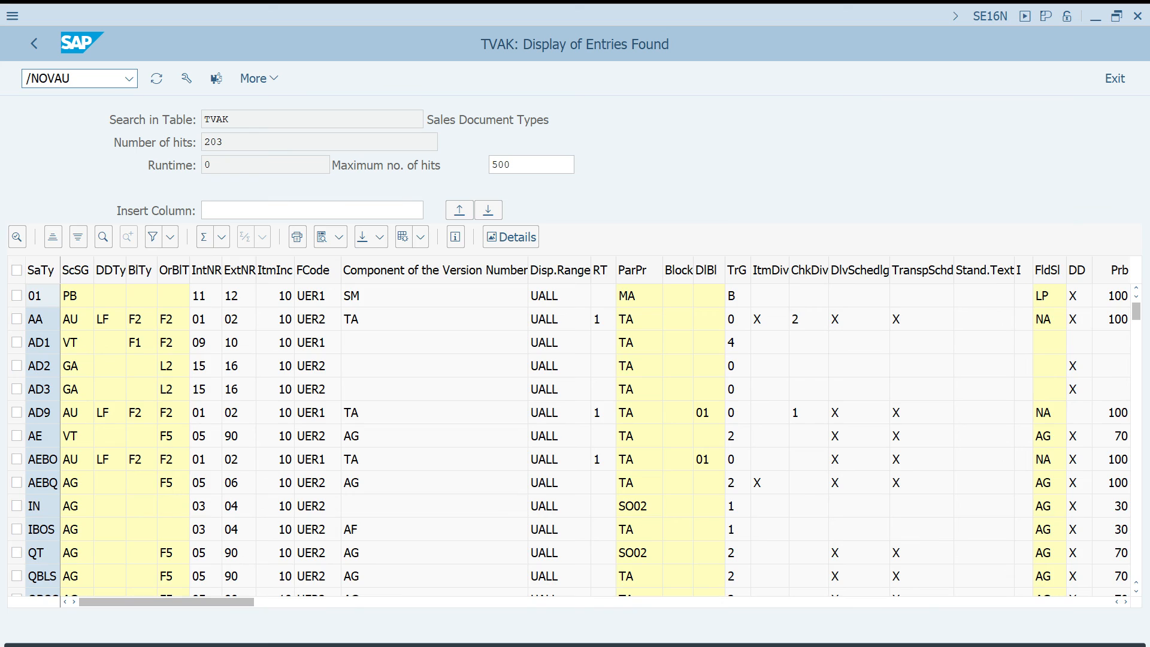
key("Return")
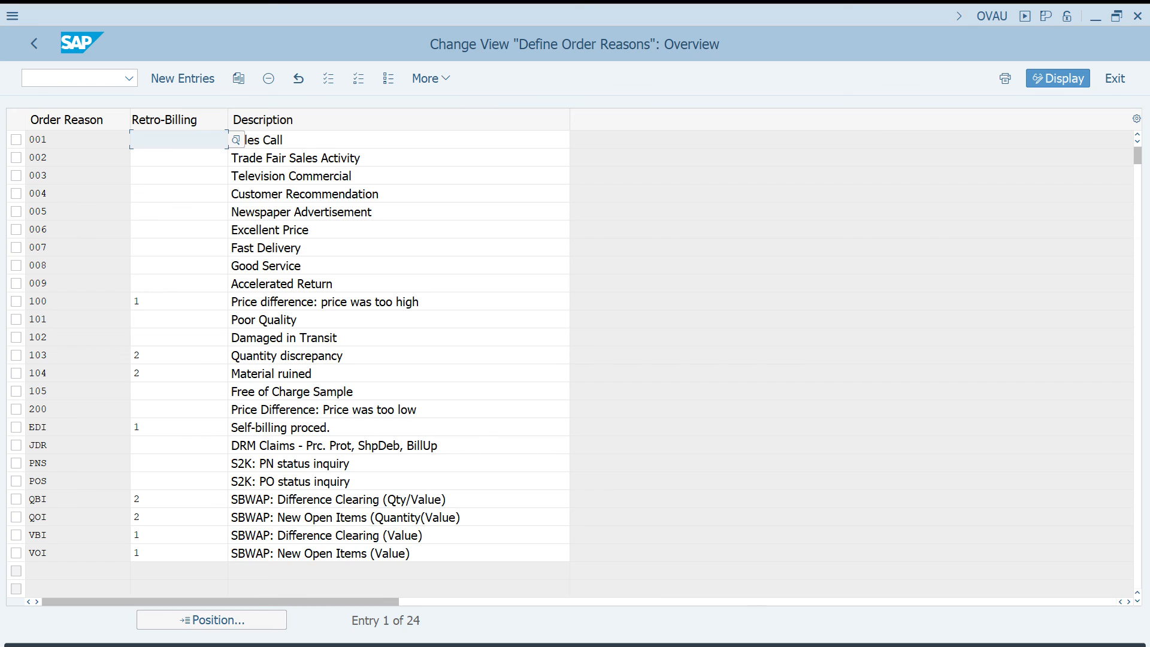
Start SM30 in a new session and open maintenance view V_TVAU for editing.
left_click(622, 645)
left_click(72, 78)
type("/NSM30")
key("Return")
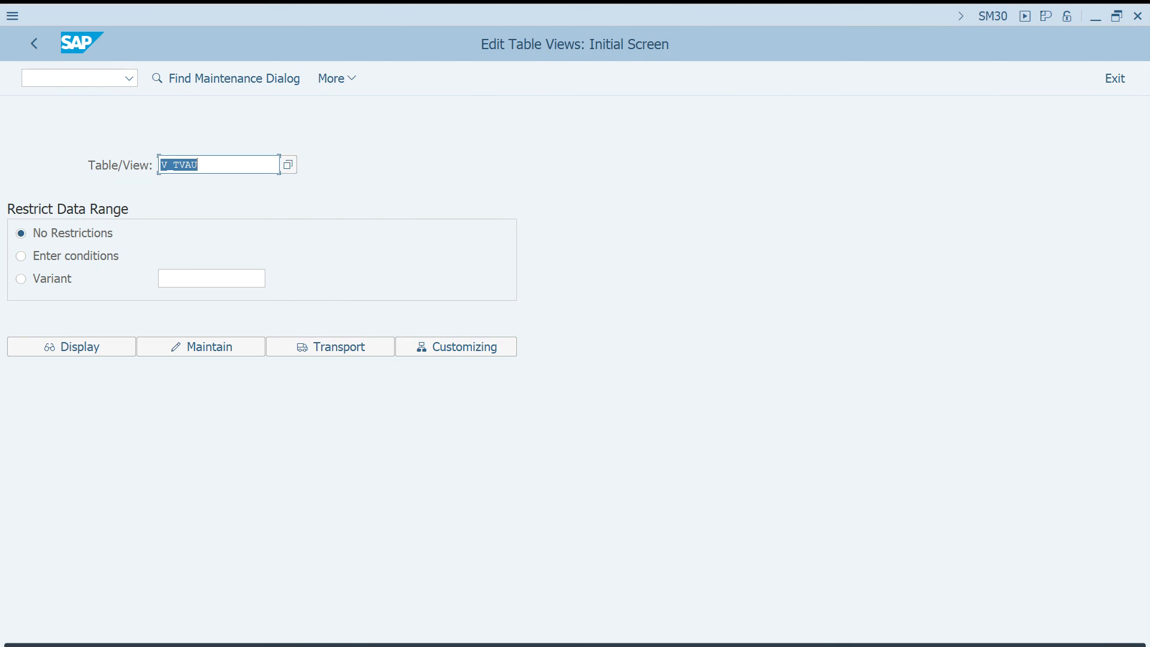
key("Right")
left_click_drag(172, 164, 161, 165)
left_click(201, 347)
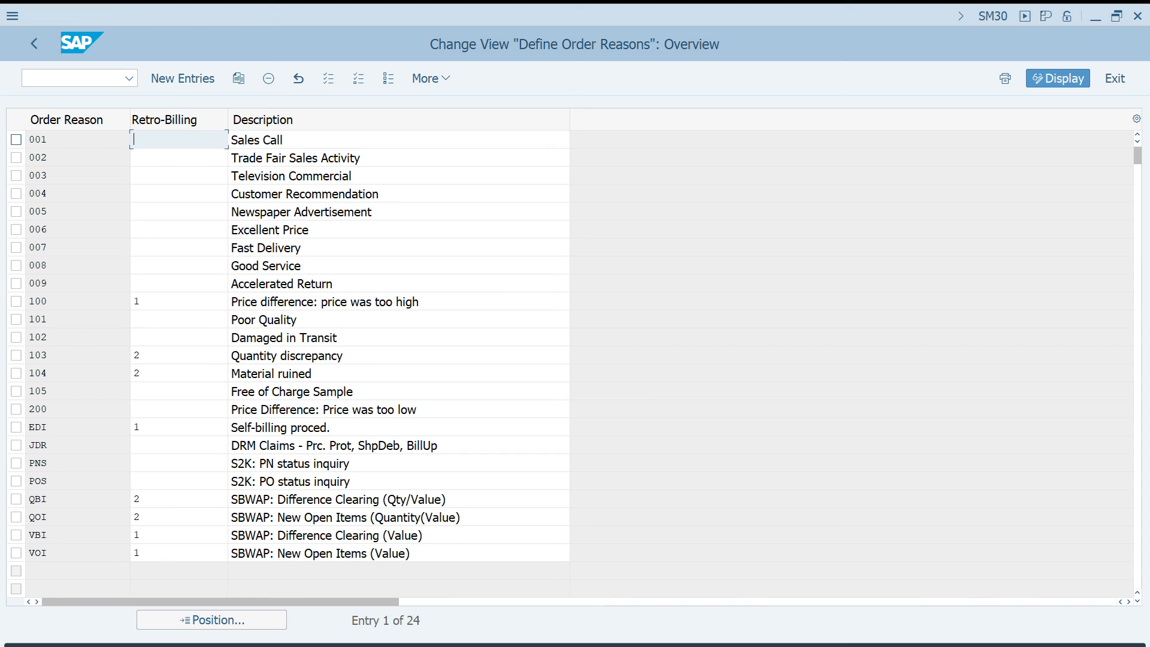
Select order reasons 001 to 006 and open the translation function for them.
left_click(16, 139)
left_click(16, 157)
left_click(16, 176)
left_click(16, 230)
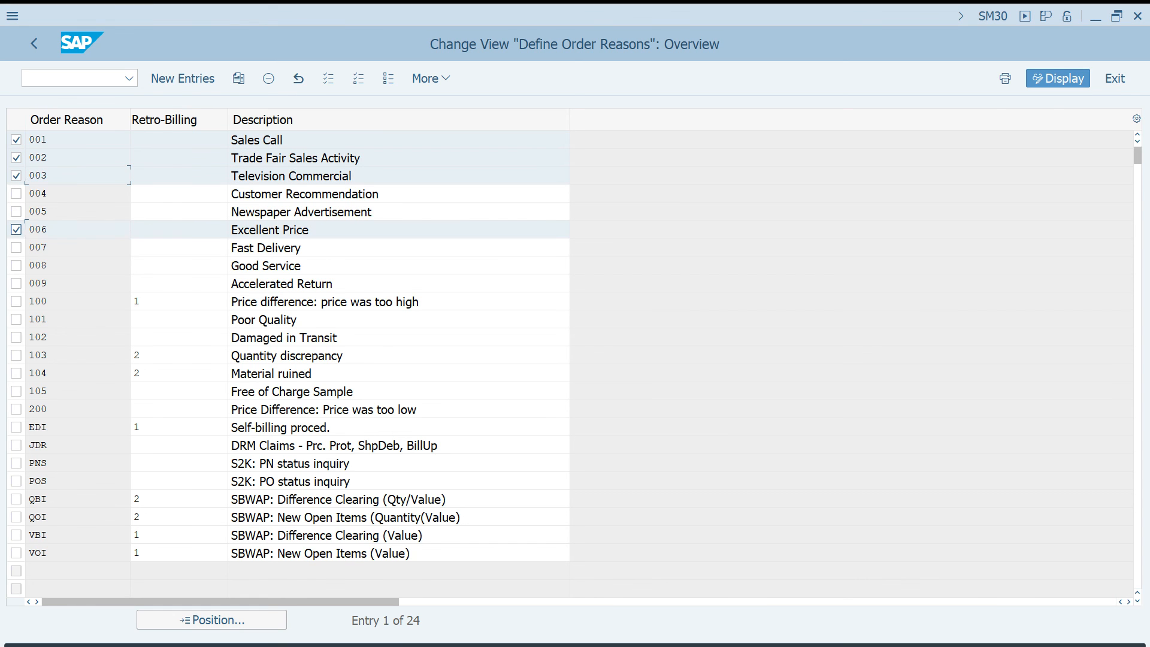
left_click(16, 193)
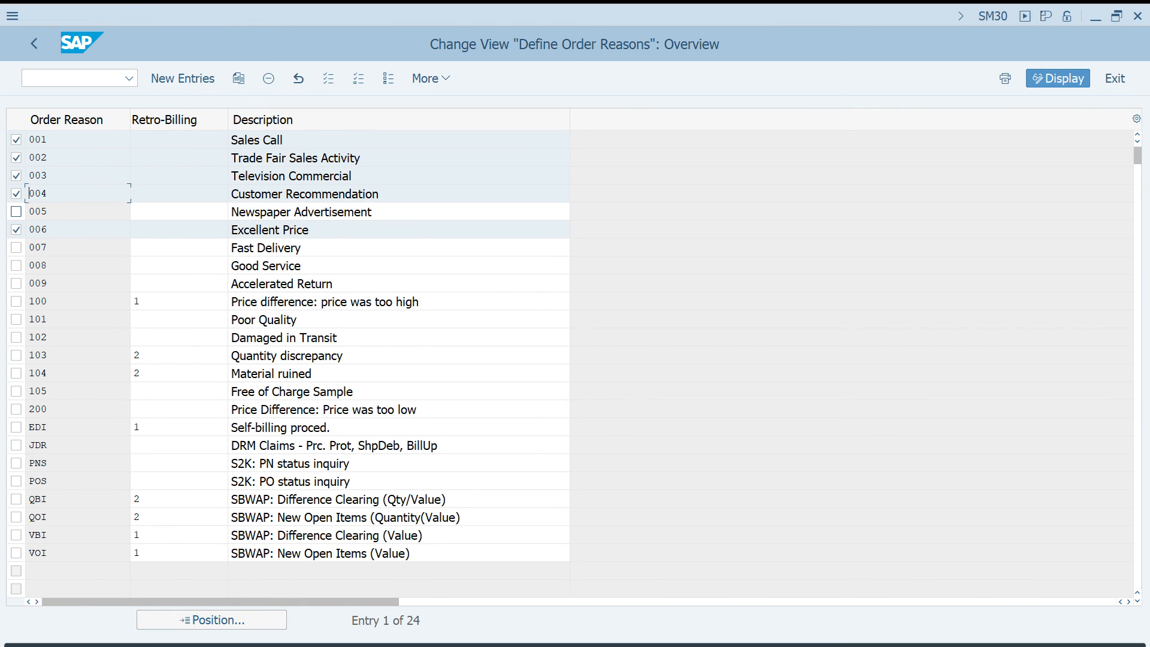
left_click(16, 211)
left_click(431, 79)
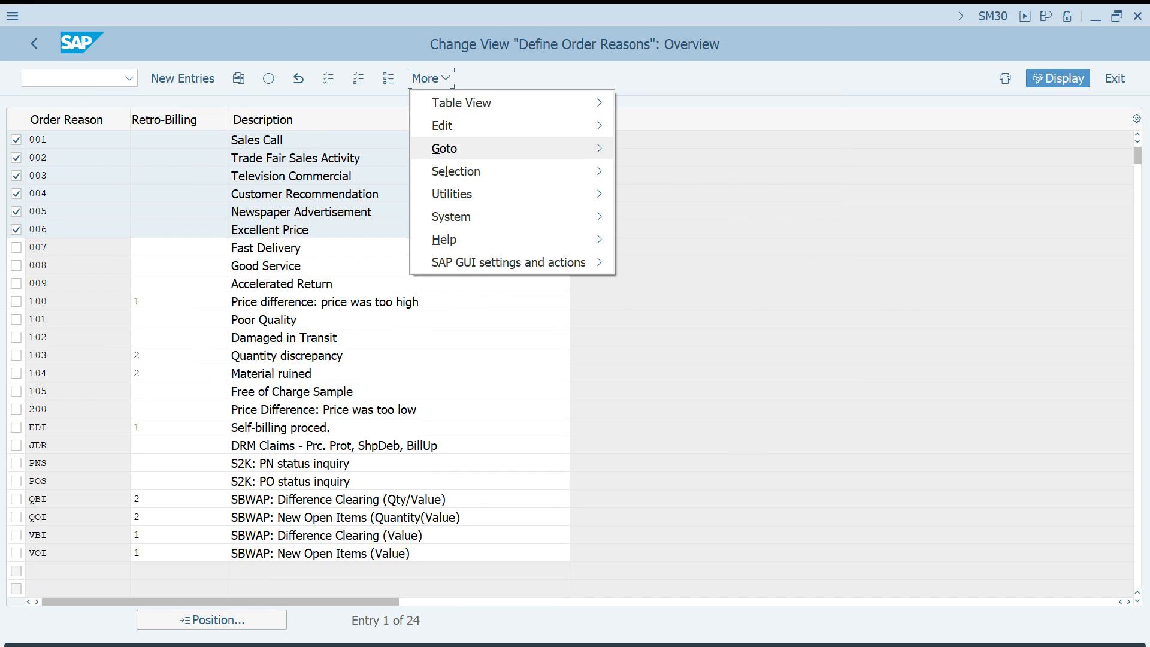
mouse_move(444, 148)
left_click(664, 241)
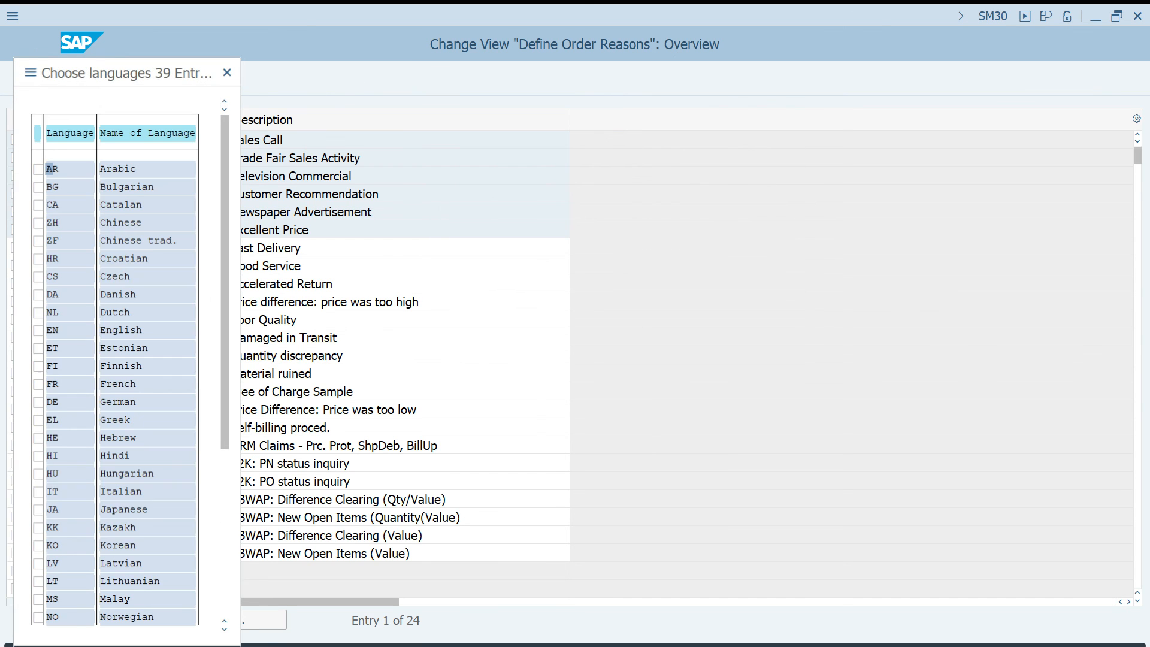
Choose Chinese, traditional Chinese and Croatian, and review the order reason texts in these languages with the Order Reason column widened.
left_click(38, 223)
left_click(38, 240)
left_click(38, 258)
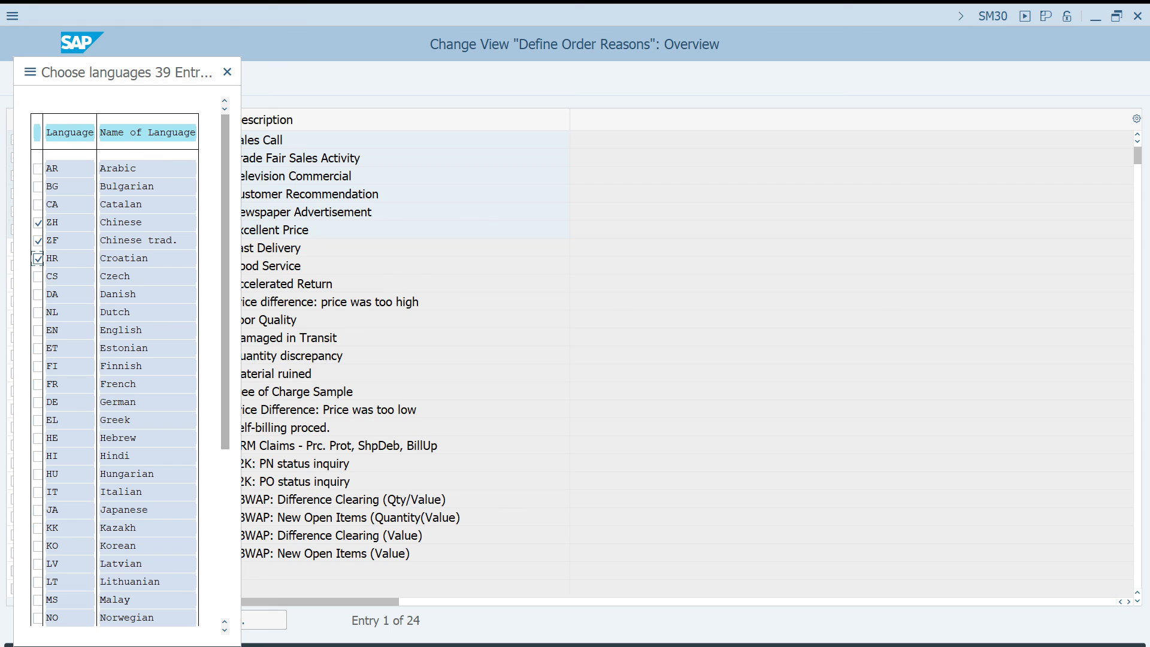
key("Return")
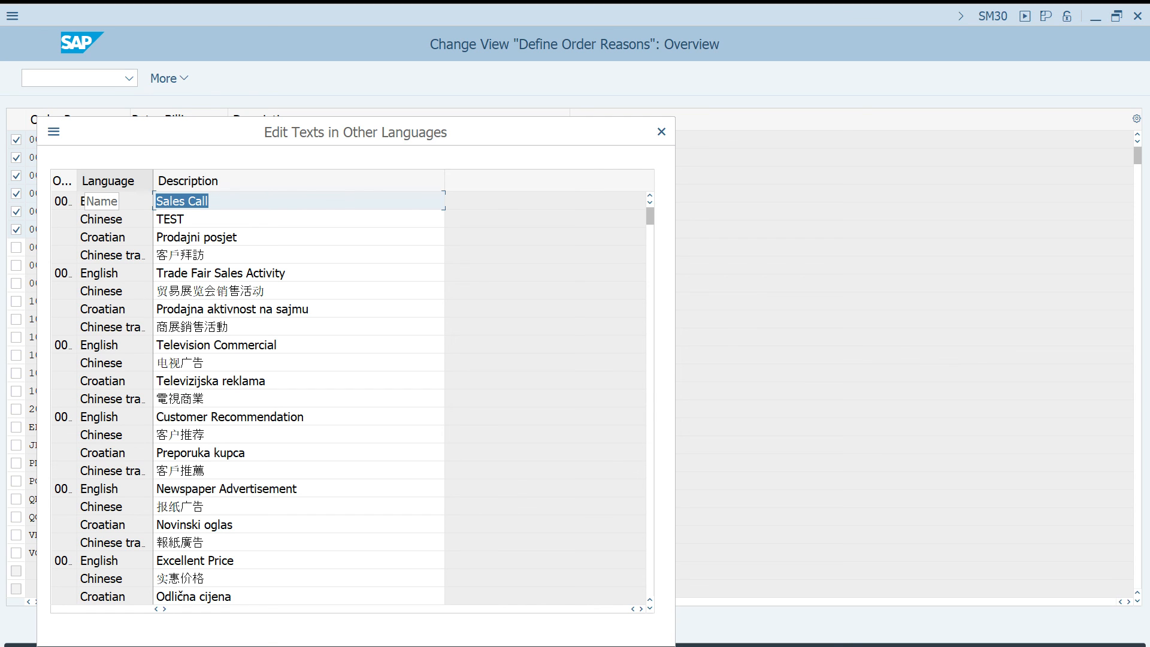
double_click(75, 181)
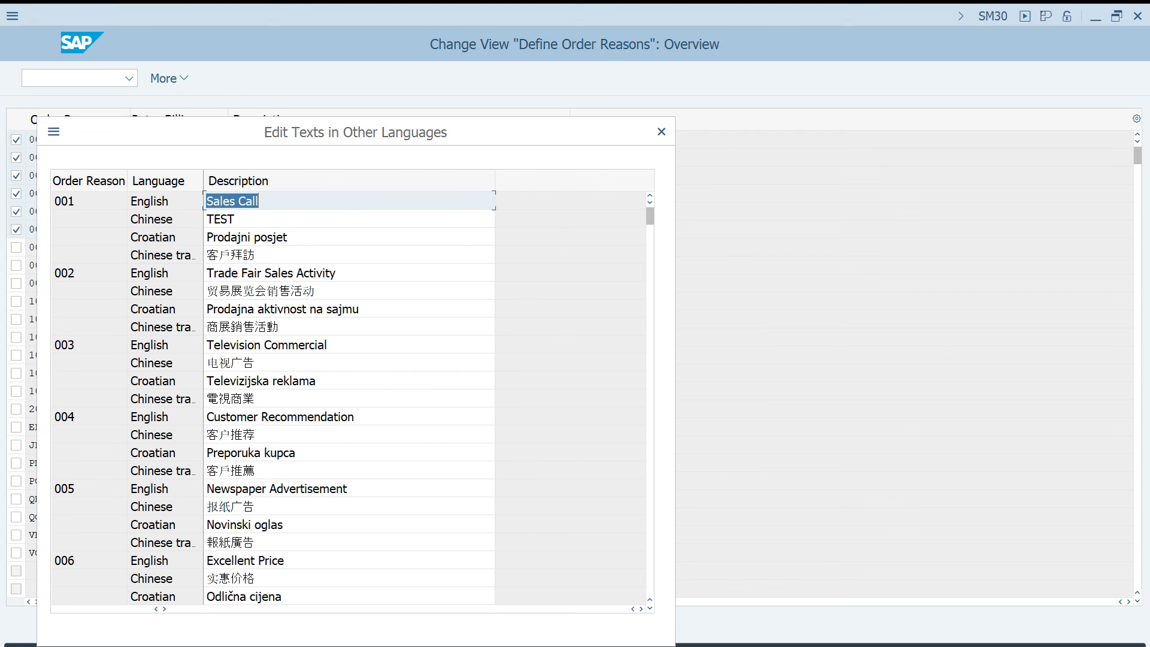
double_click(64, 201)
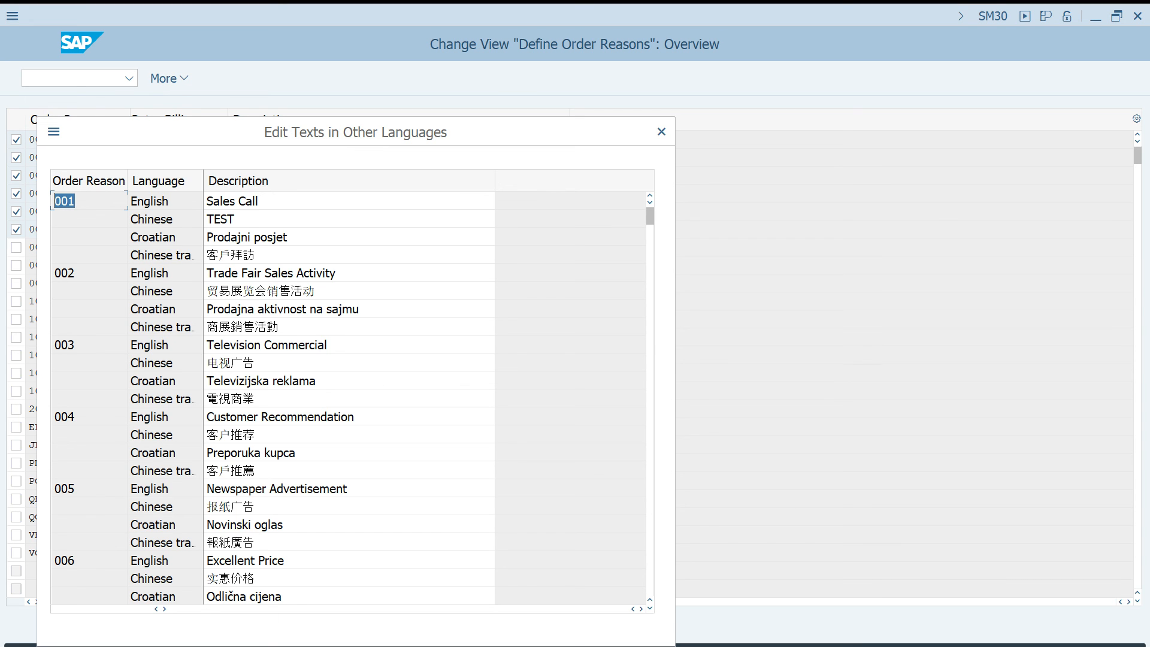
left_click(661, 132)
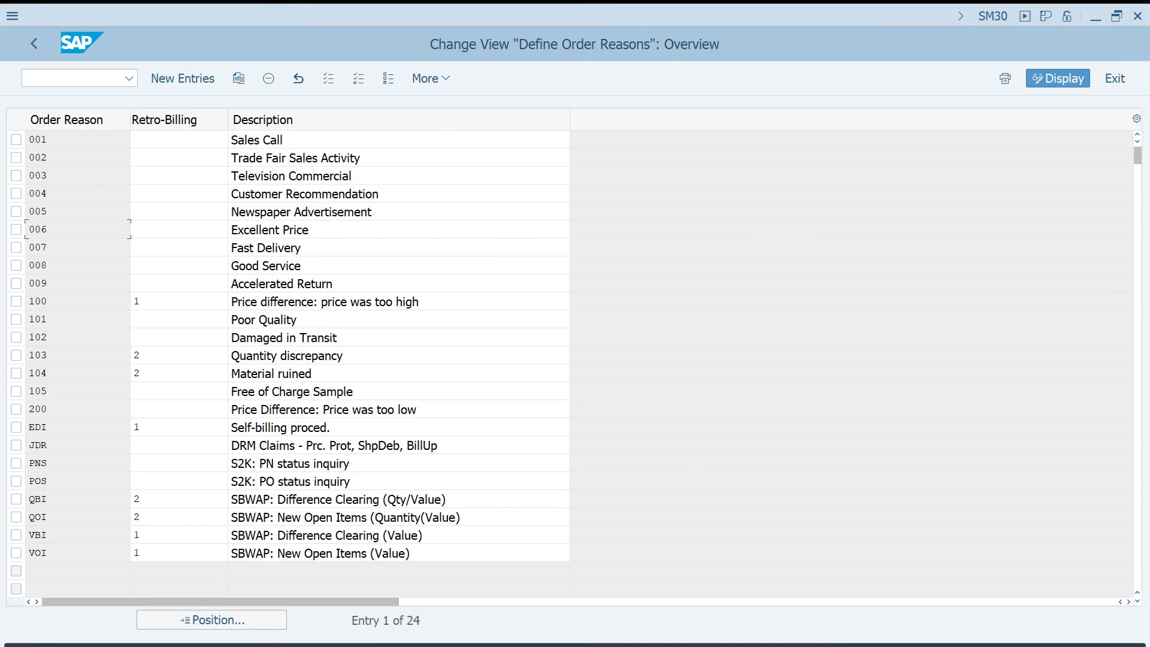
In the Notepad list, note view V_TVAK beside Order types, V_TVAU beside Order reasons and V_TVAP beside Item categories.
key("alt+Tab")
left_click(14, 321)
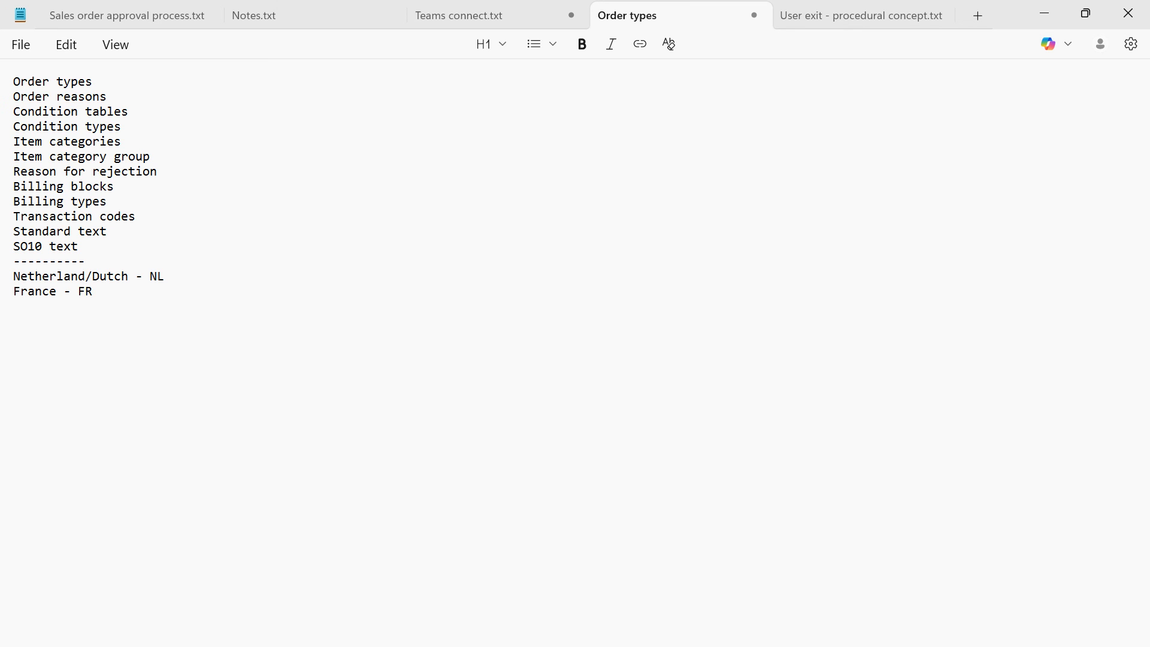
type("V_TVAU")
key("BackSpace")
type("K- V_TVAU- V_TVAK")
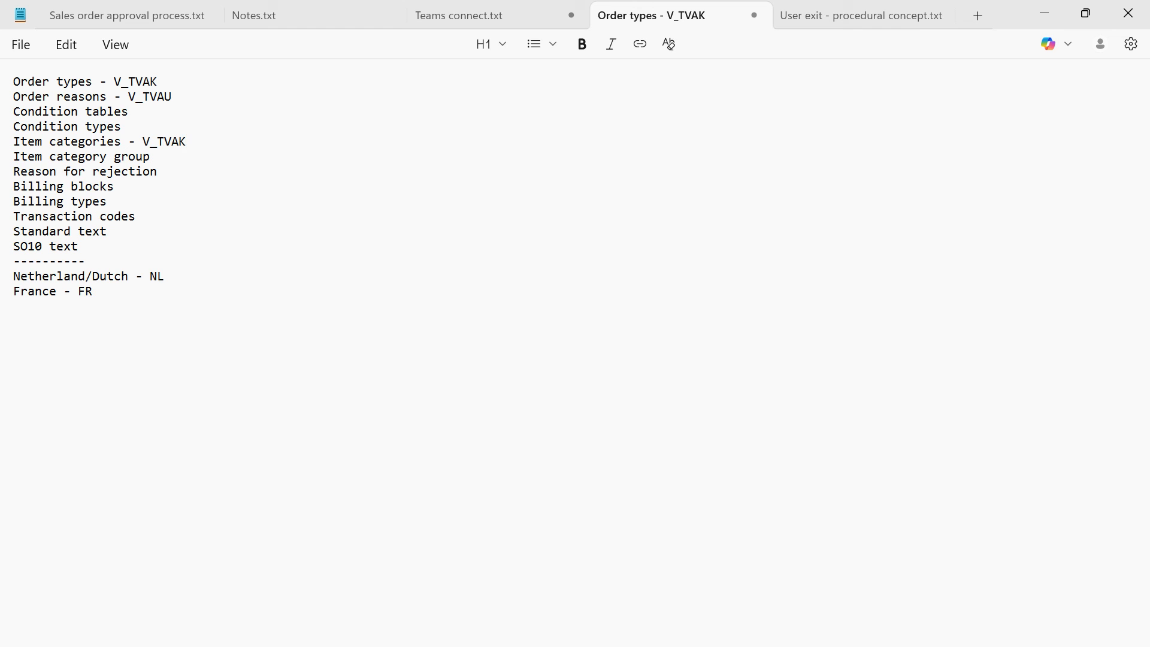
key("BackSpace")
type("P")
key("alt+Tab")
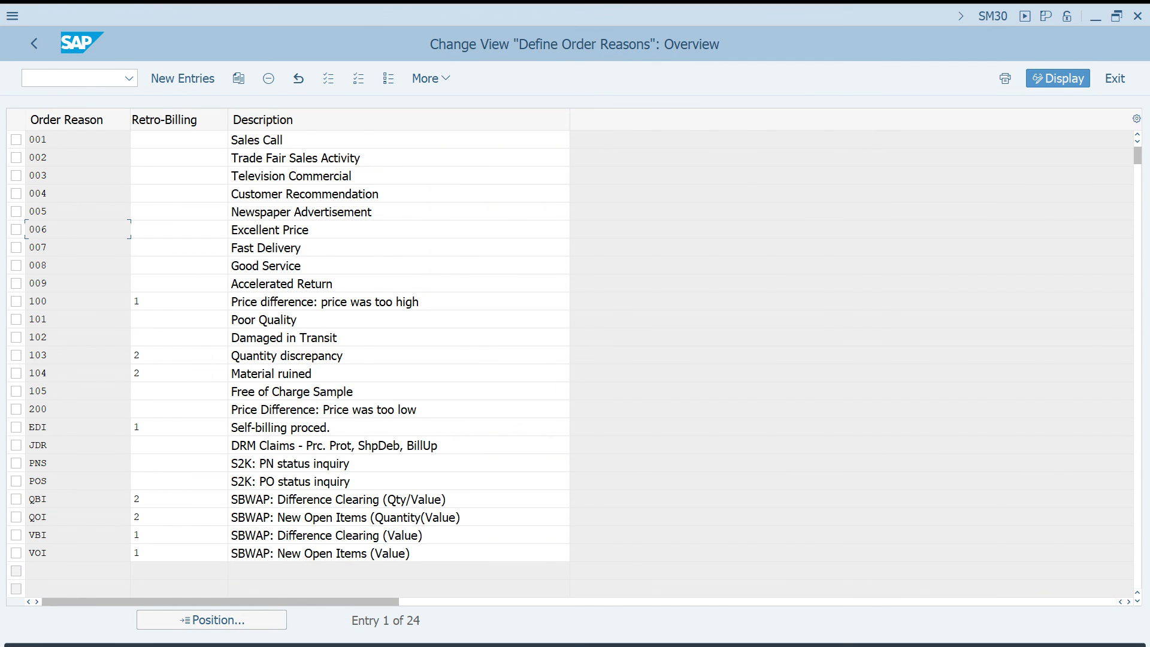
Return to the SM30 initial screen in SAP and open maintenance view V_TVAP for editing.
key("F3")
type("V_TVAP")
left_click(201, 347)
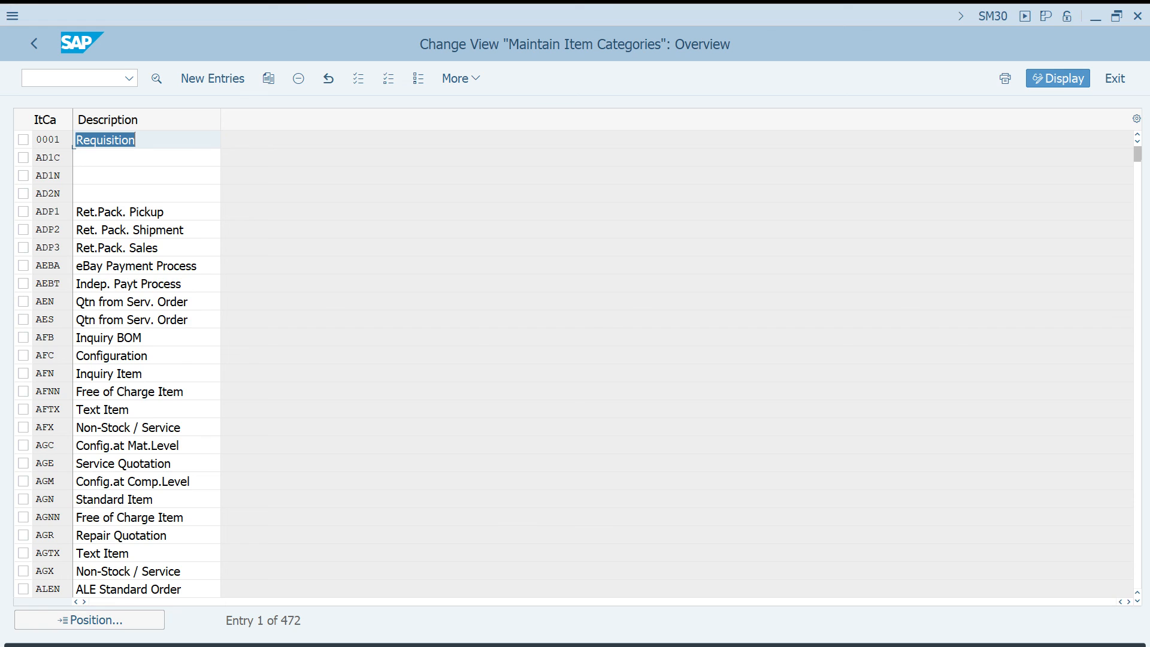
Switch to the Notepad list and highlight the entries from Condition types to Billing types.
key("alt+Tab")
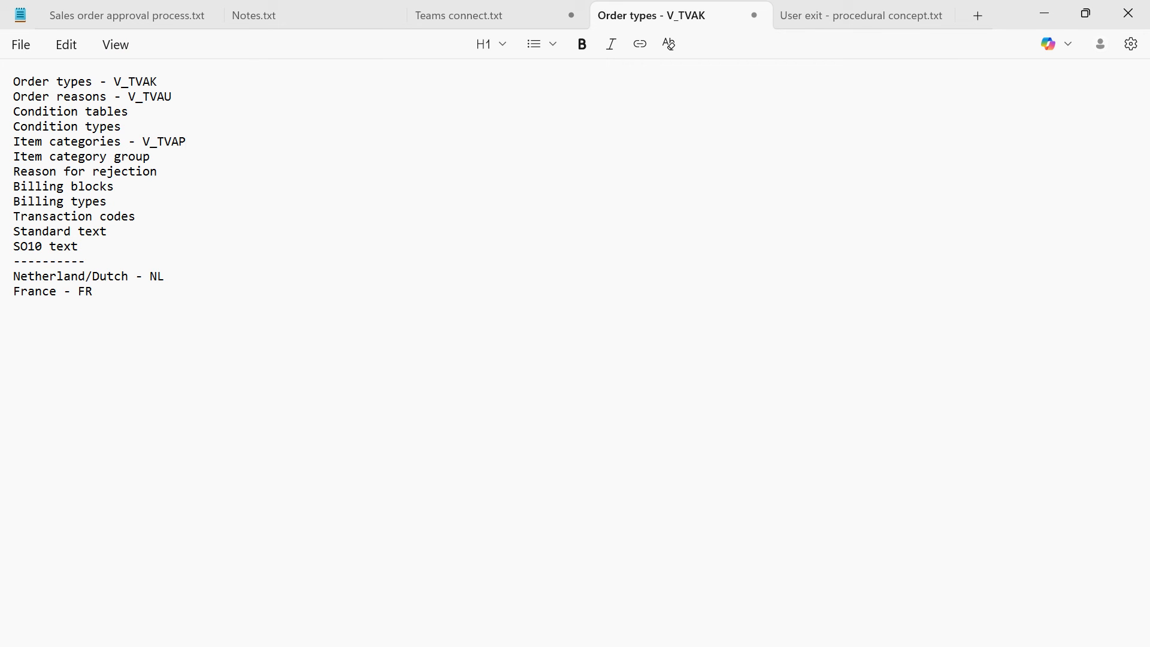
left_click_drag(108, 202, 13, 127)
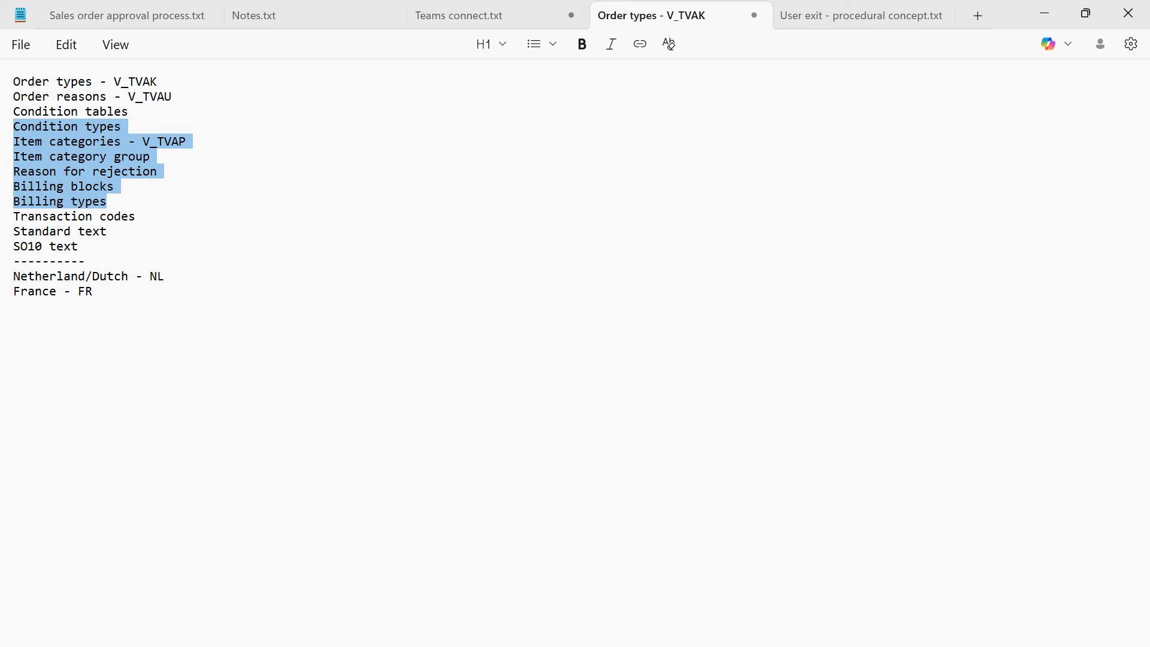